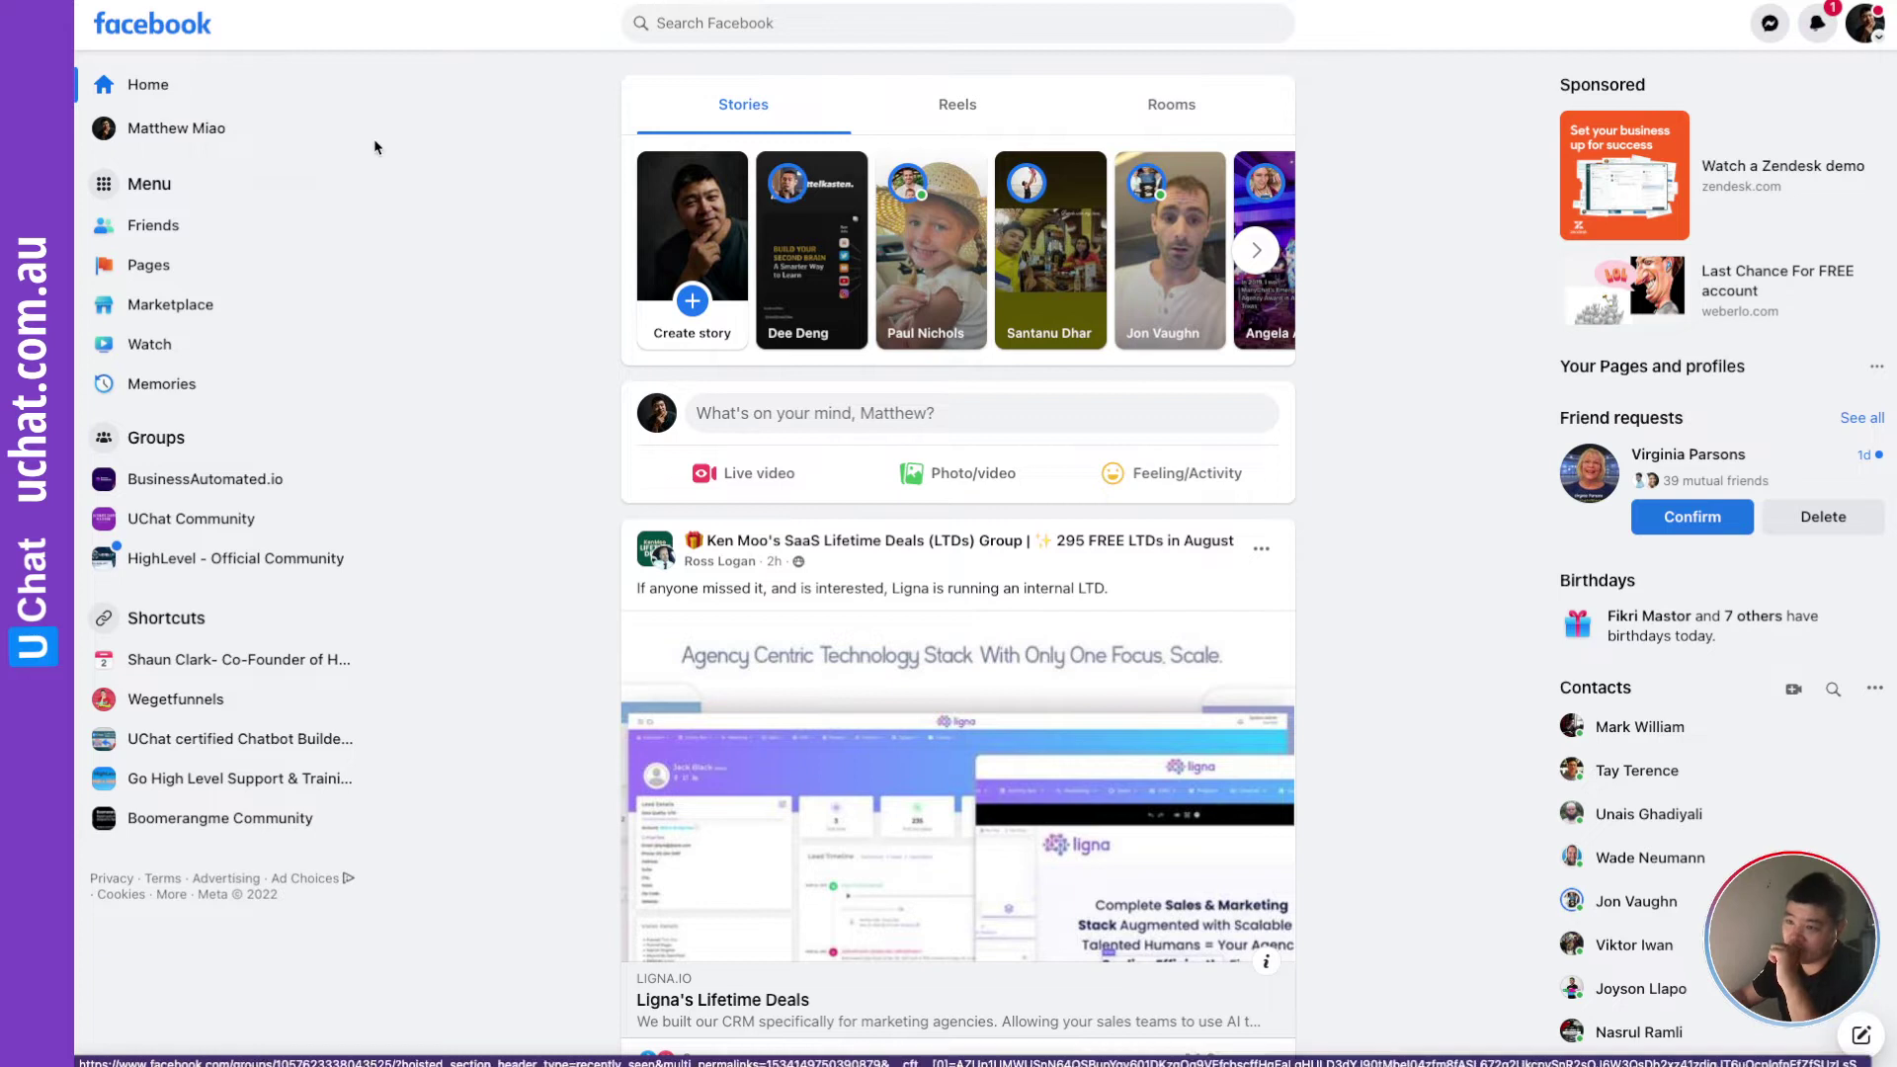
- Open the Wegetfunnels Page from the full list of Pages and profiles you manage
click(179, 276)
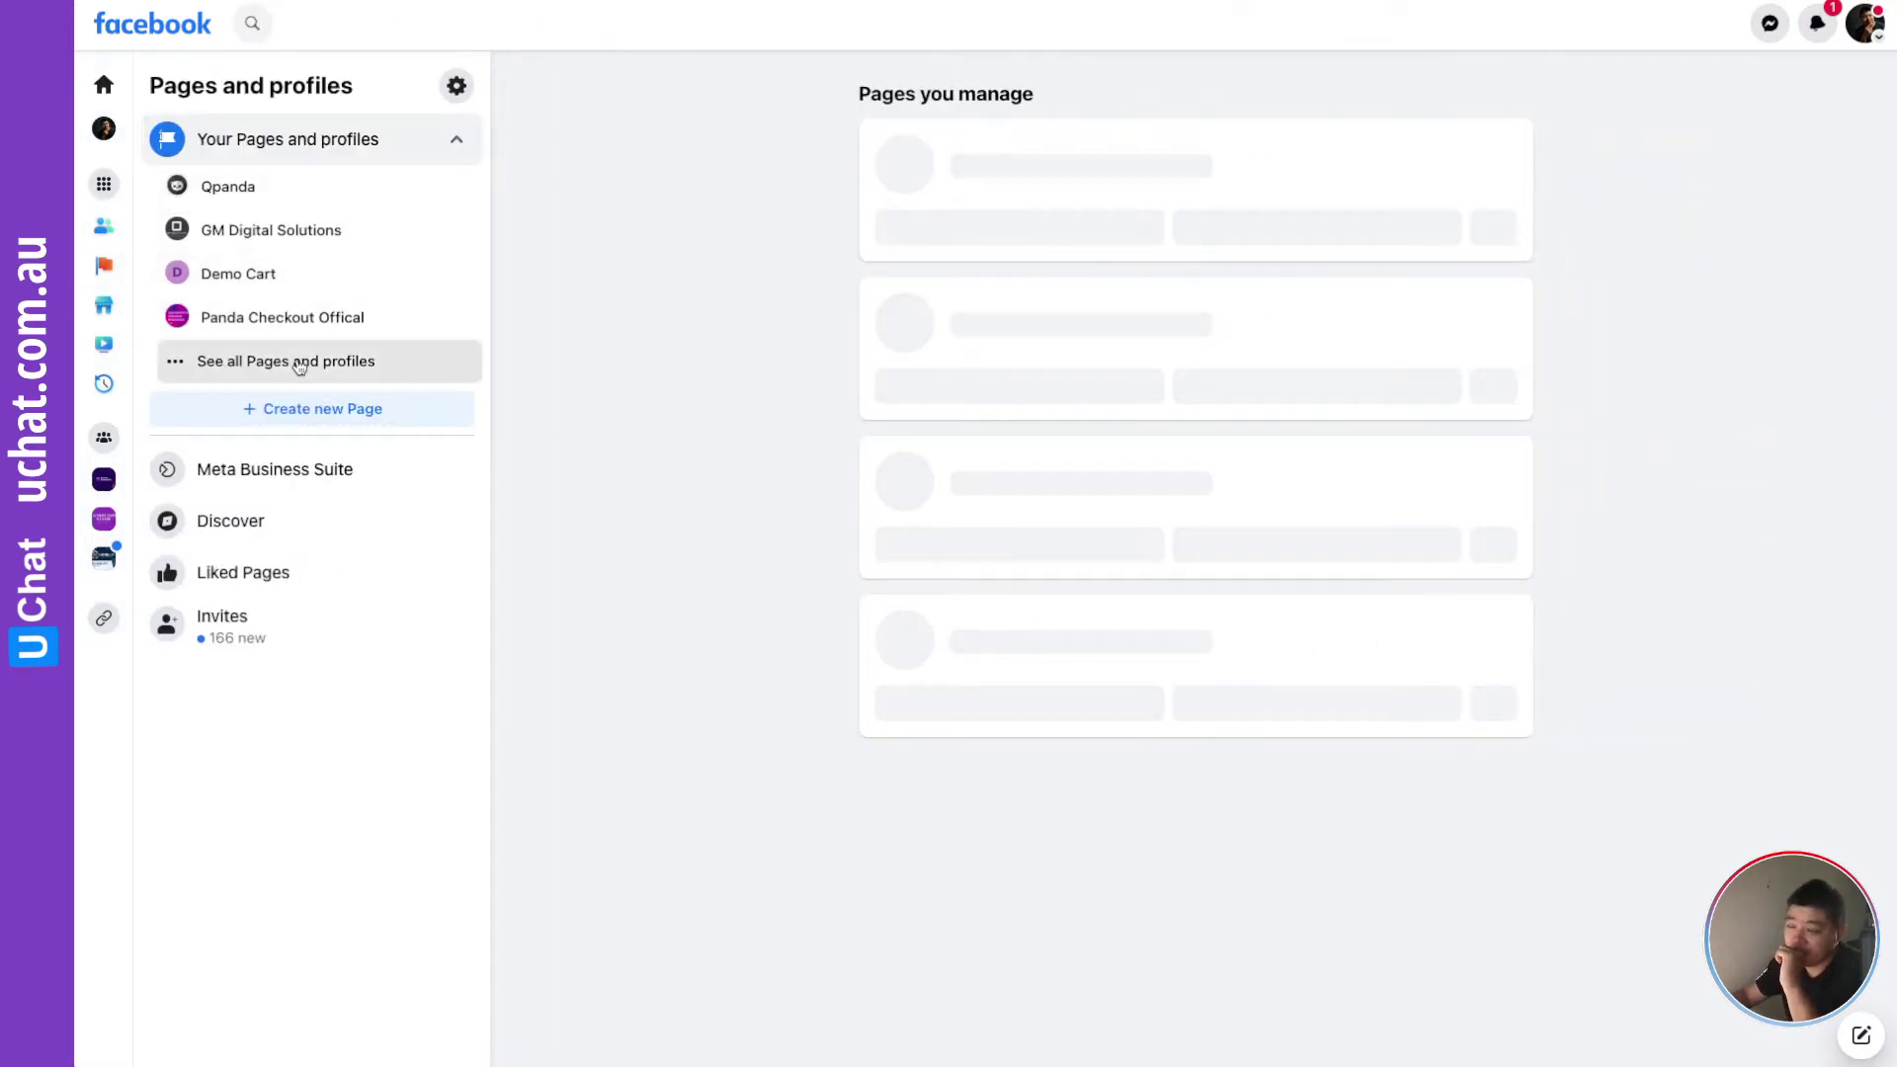
click(297, 362)
scroll(312, 519, down, 3)
scroll(312, 519, down, 2)
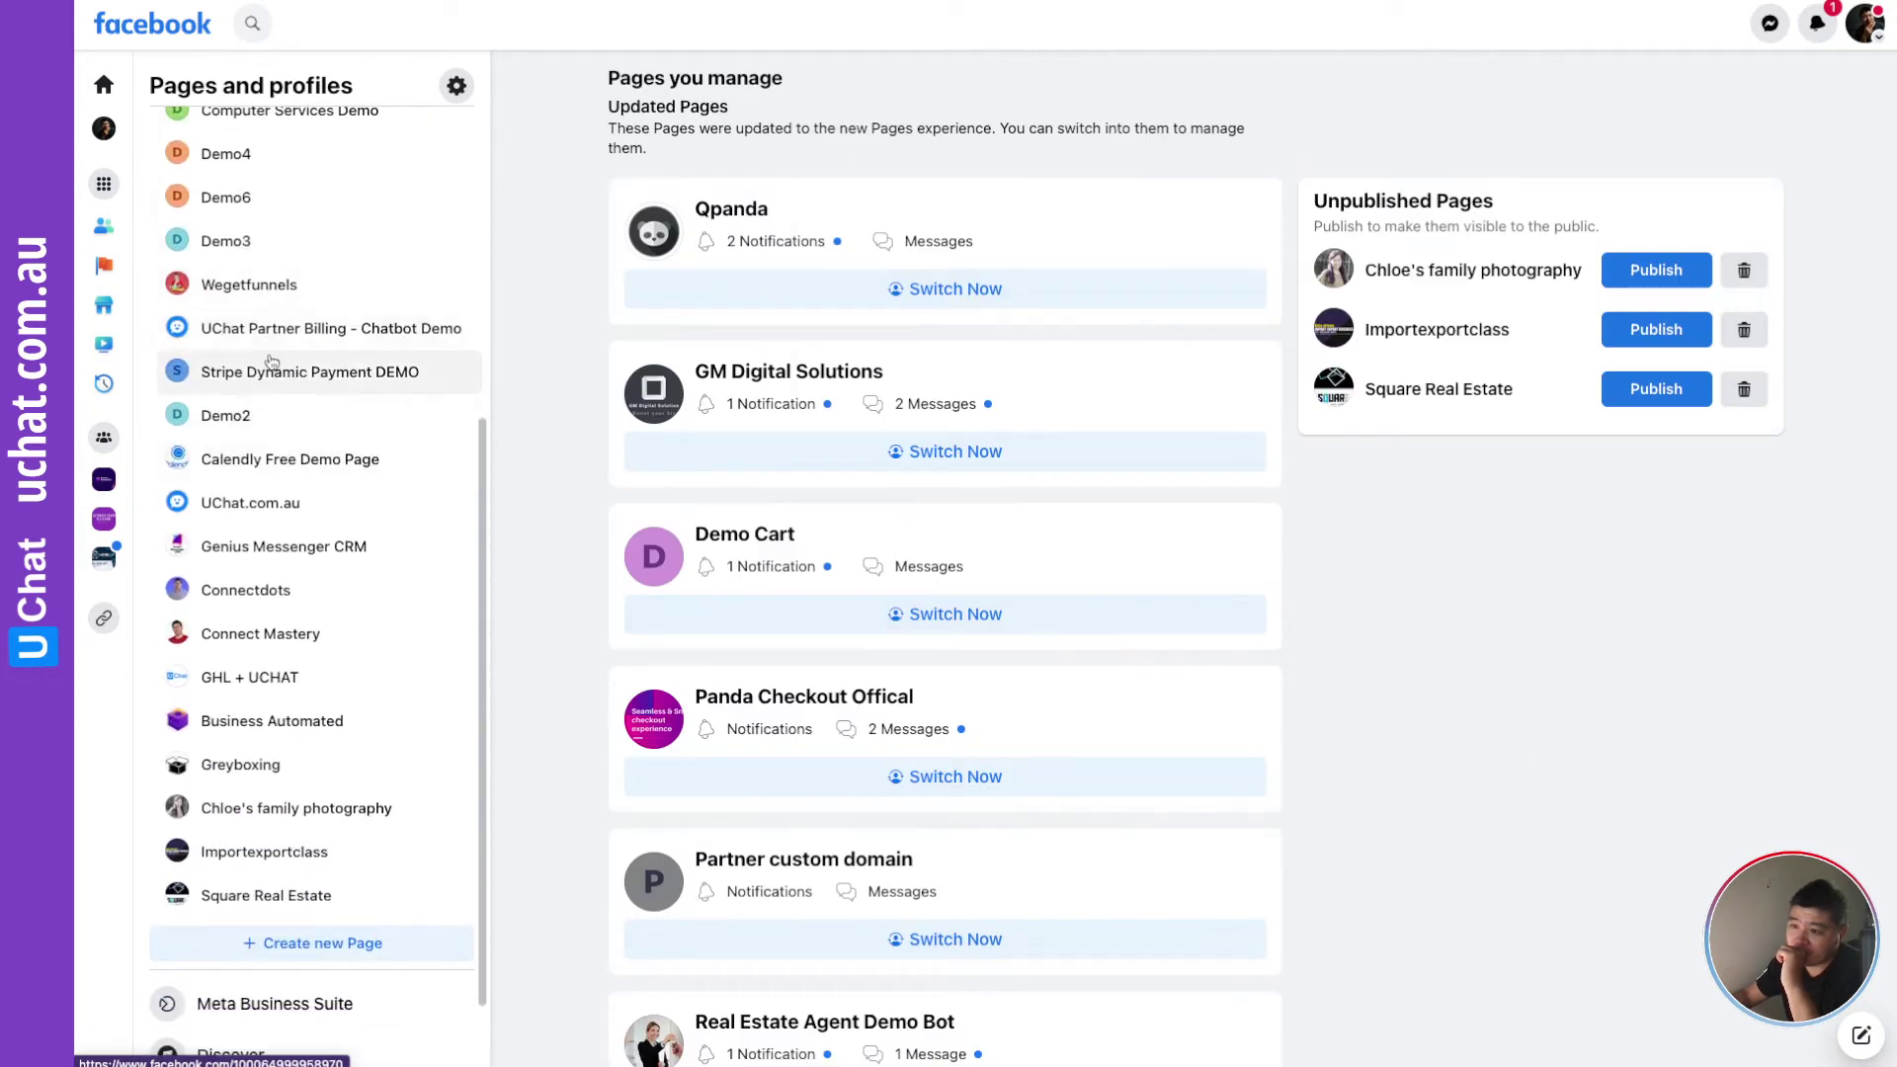
click(249, 288)
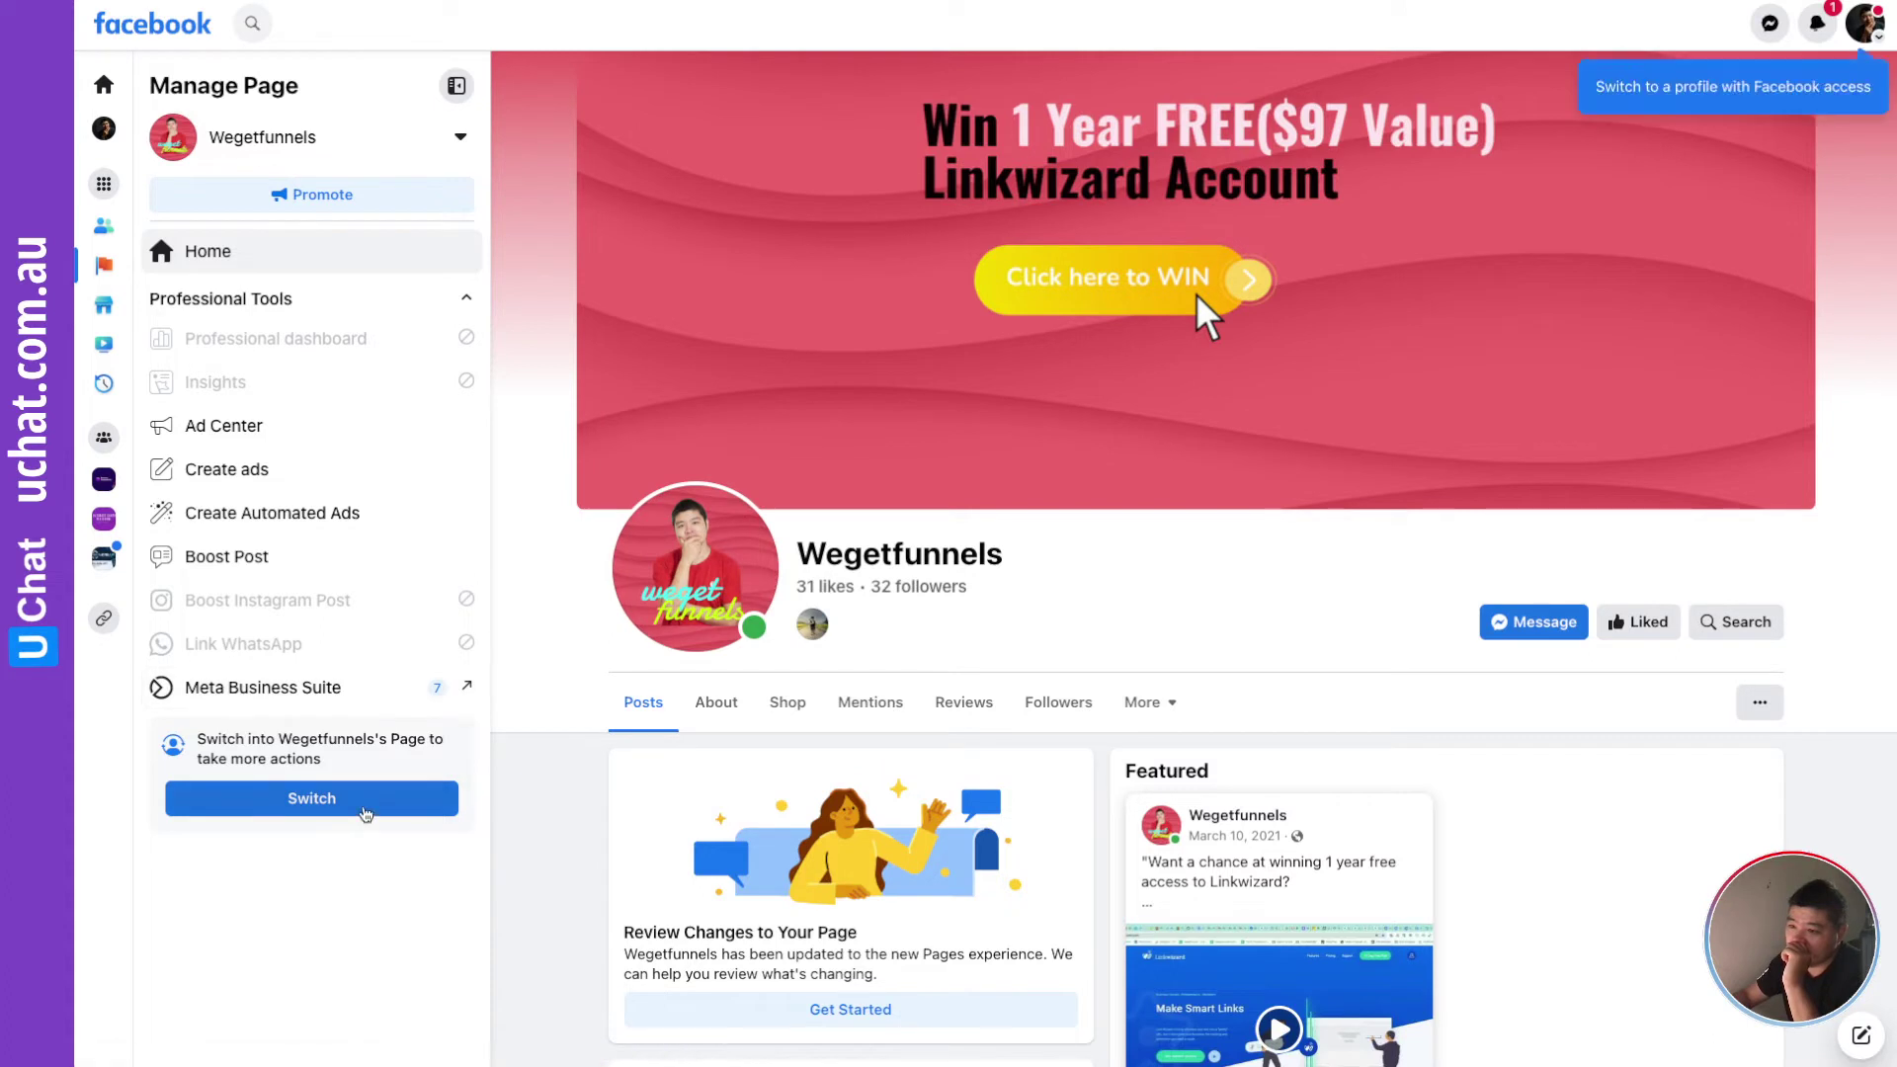
- Switch the account to act as the Wegetfunnels Page and open its Professional dashboard
click(1878, 39)
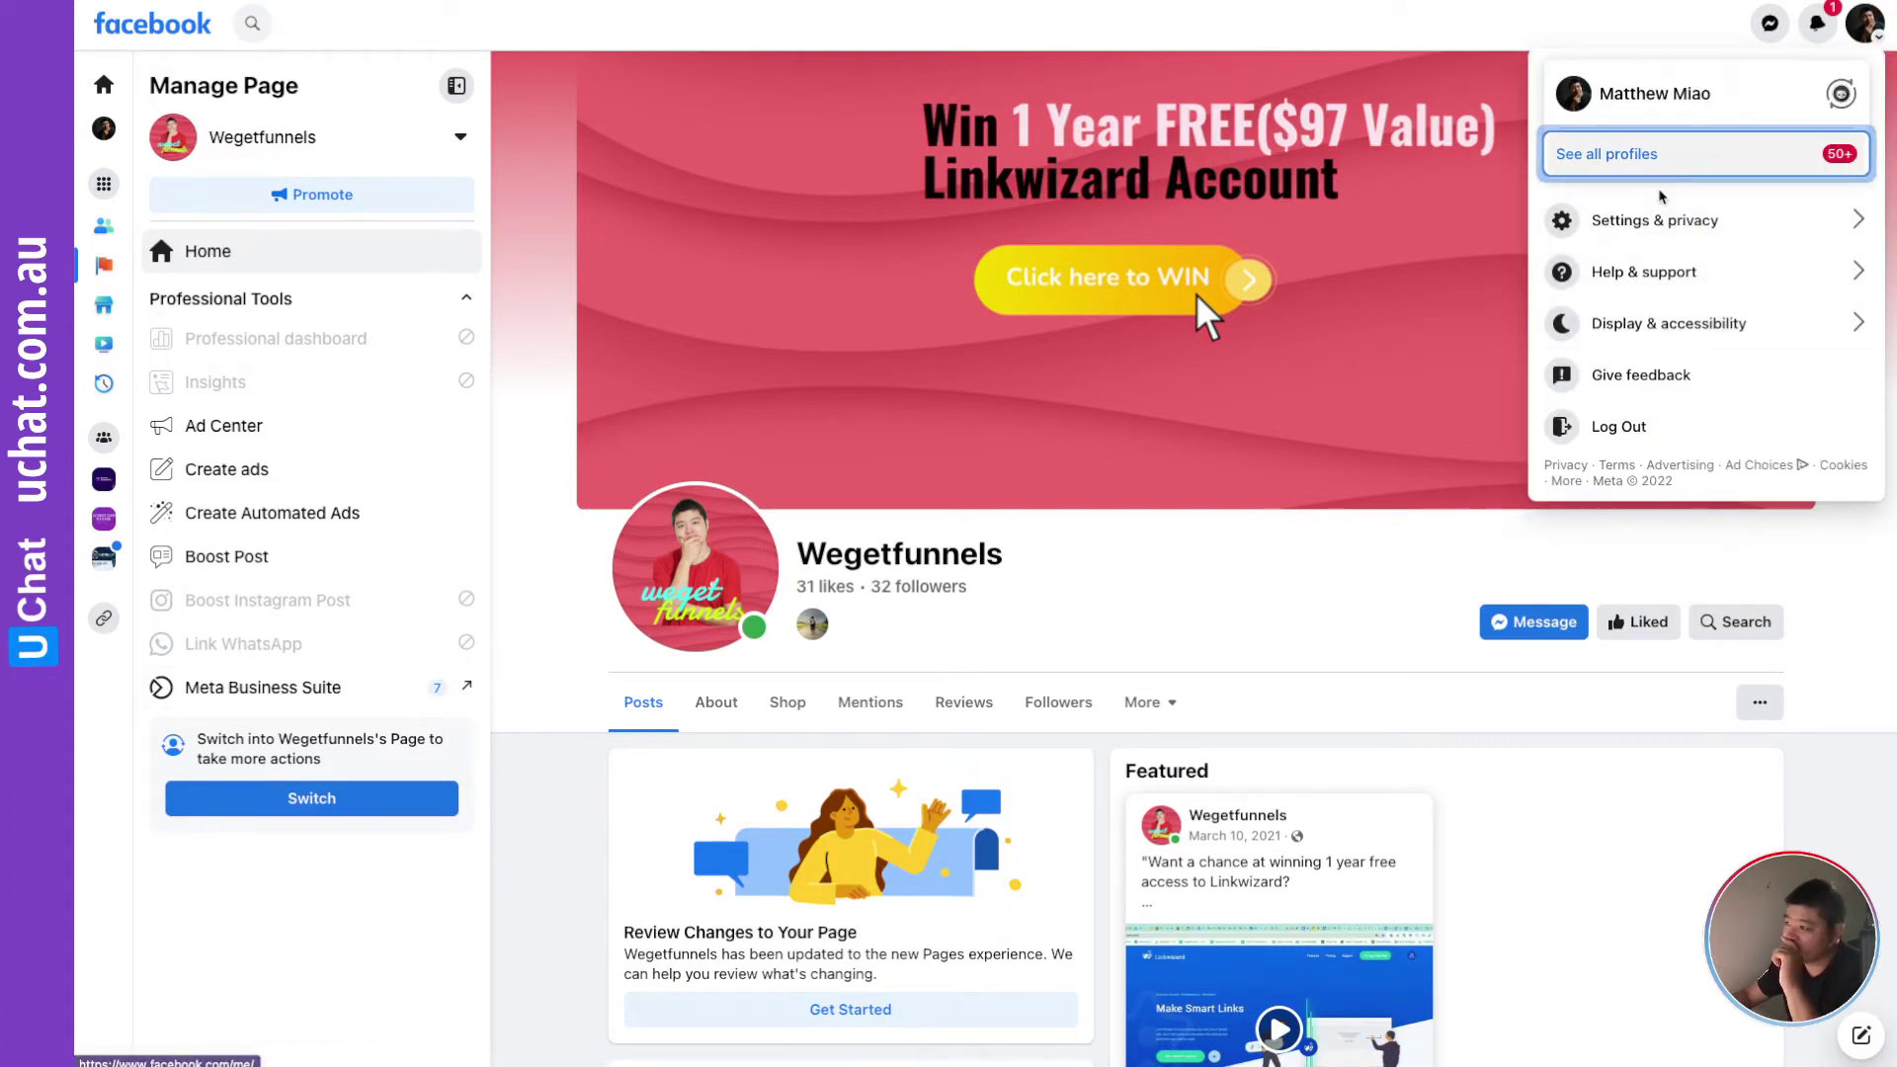
click(1723, 163)
scroll(1741, 669, down, 3)
click(1808, 690)
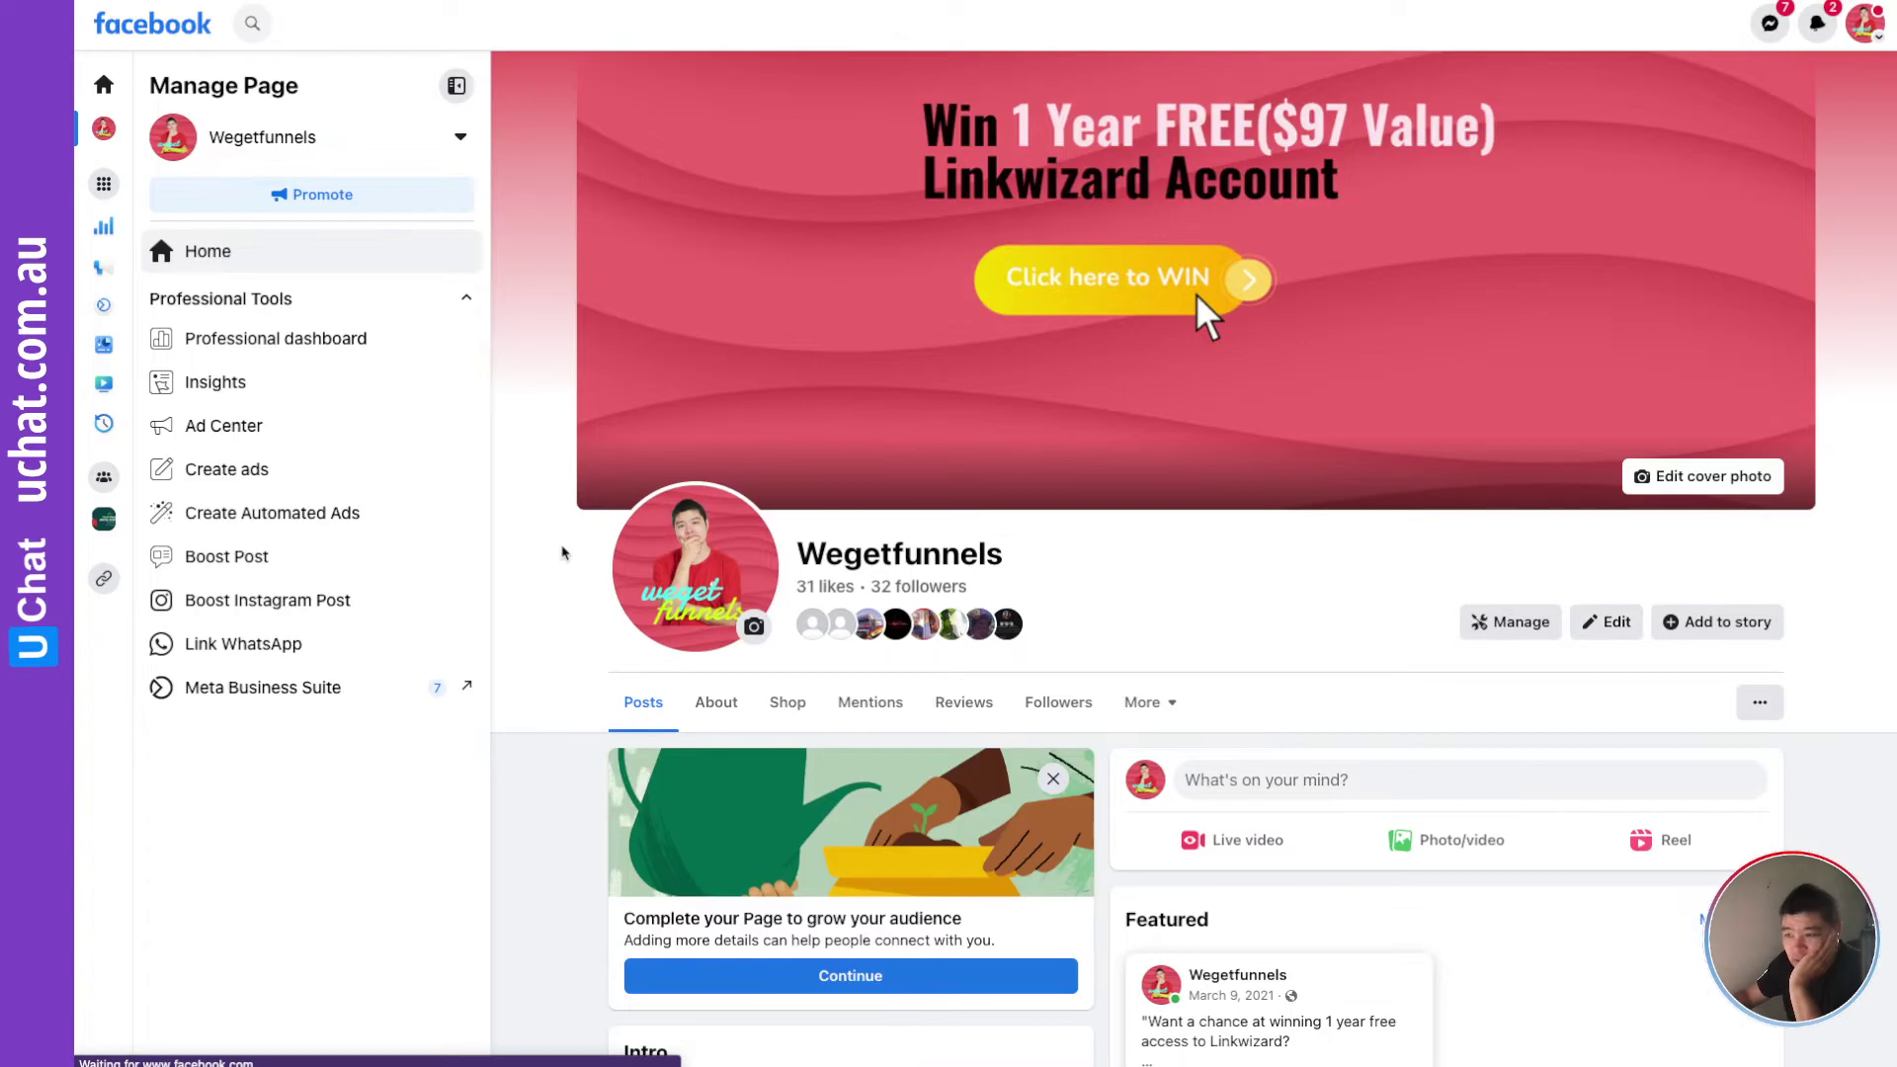
scroll(283, 344, down, 4)
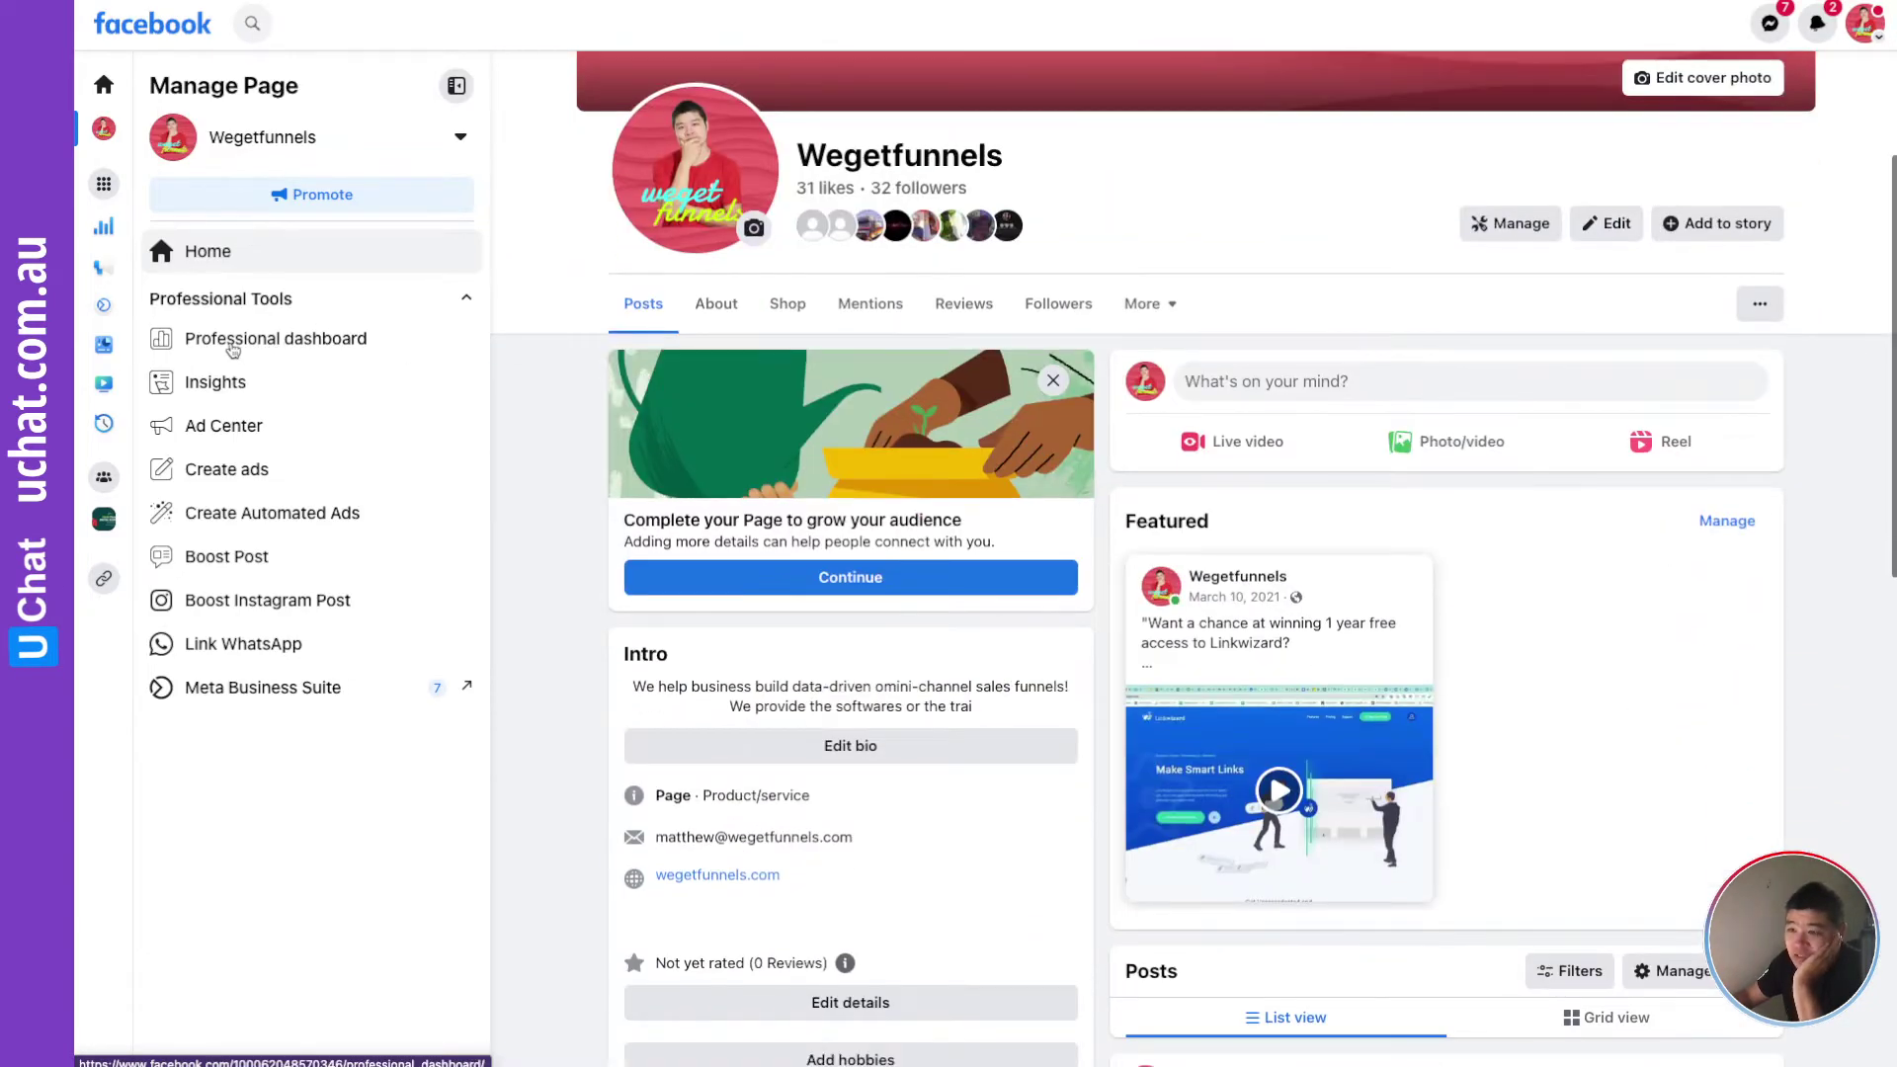
click(249, 341)
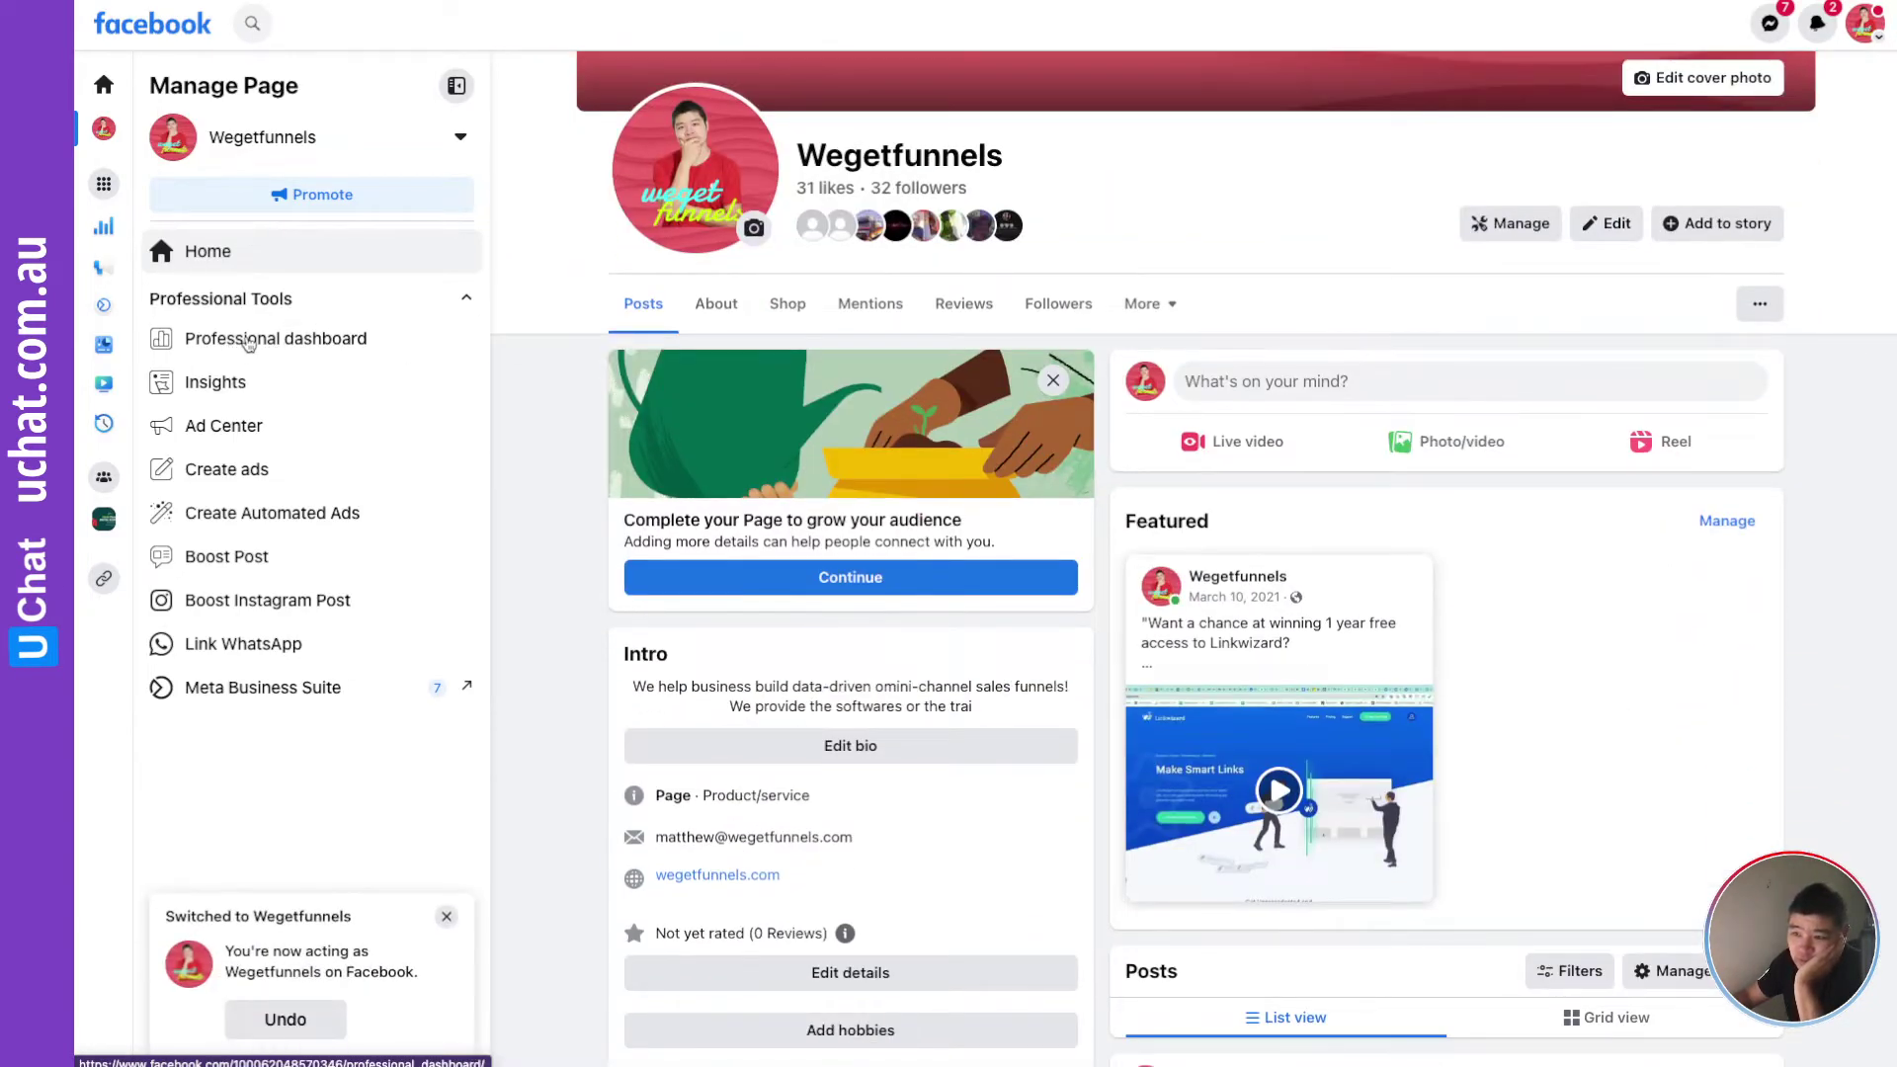
- View the Page's Advanced Messaging connected apps, ManyChat and Appcontx, and check ManyChat's greyed-out remove option
scroll(290, 340, down, 2)
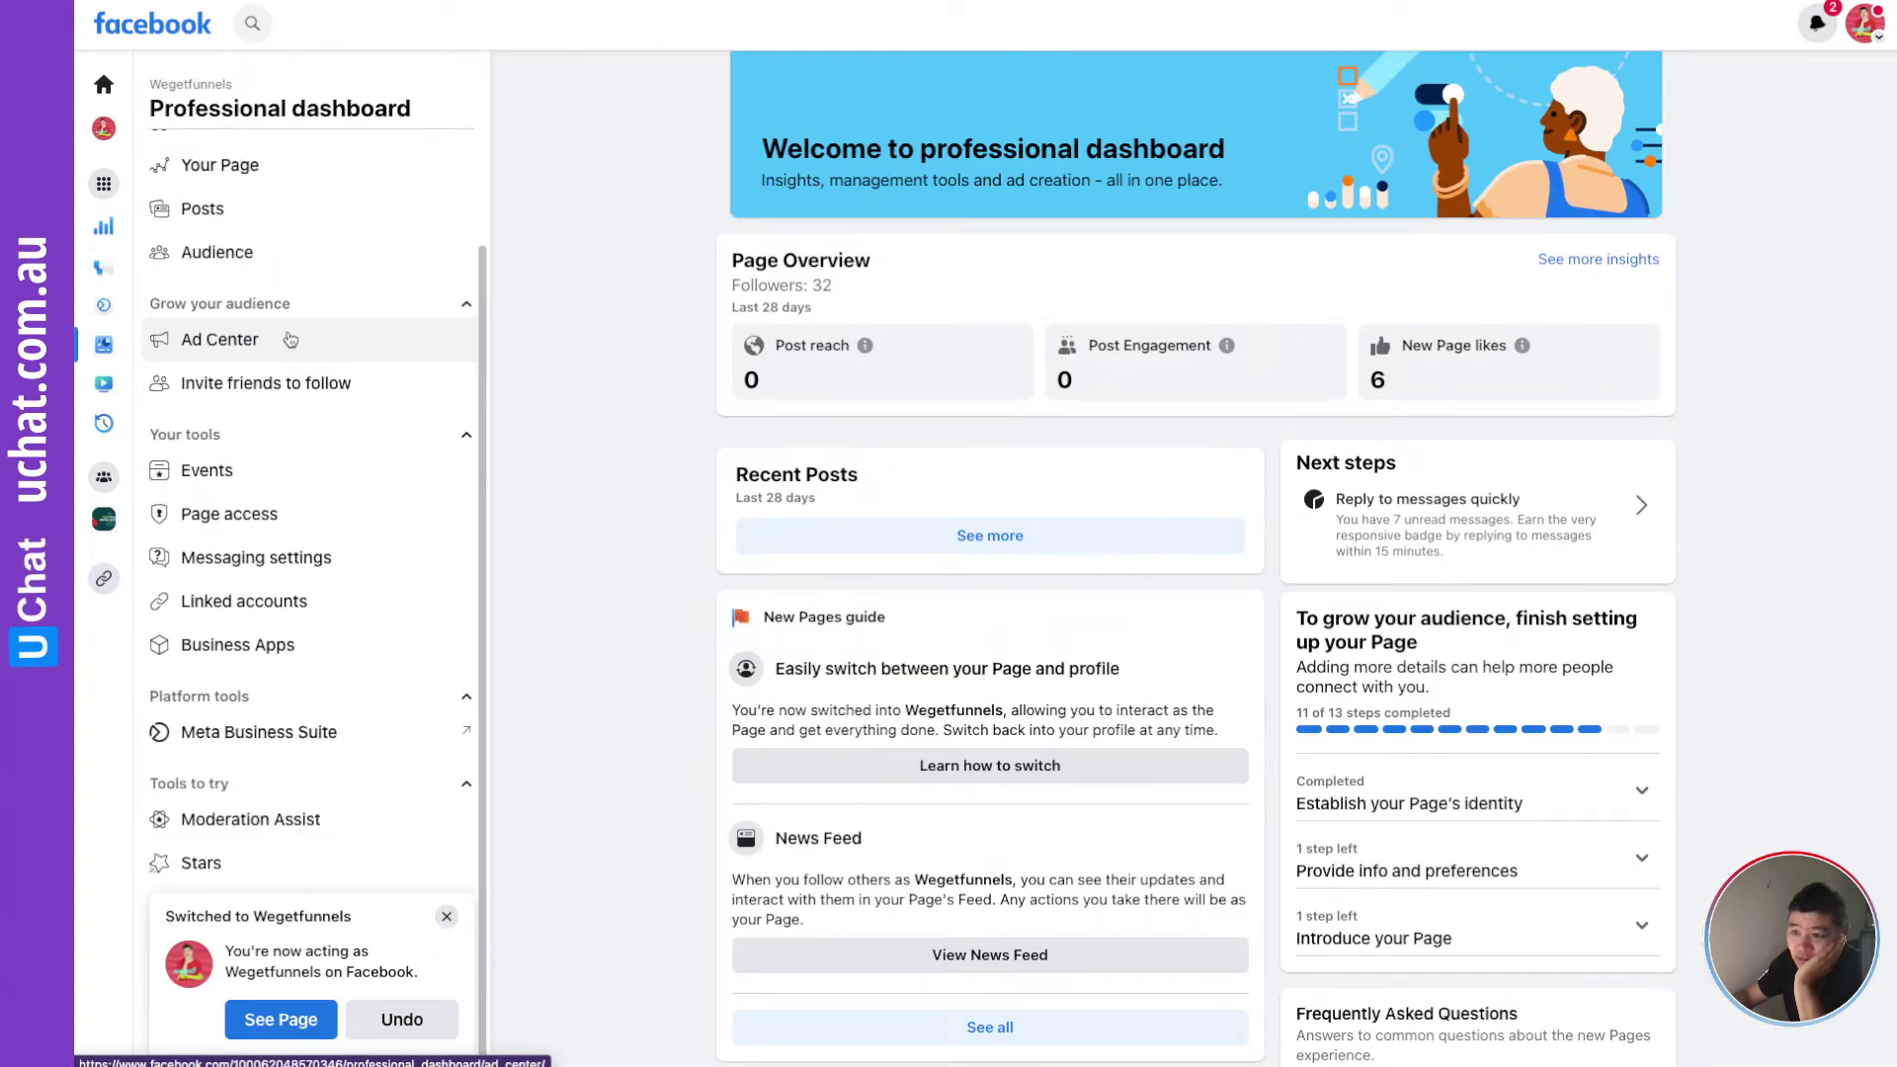
click(226, 516)
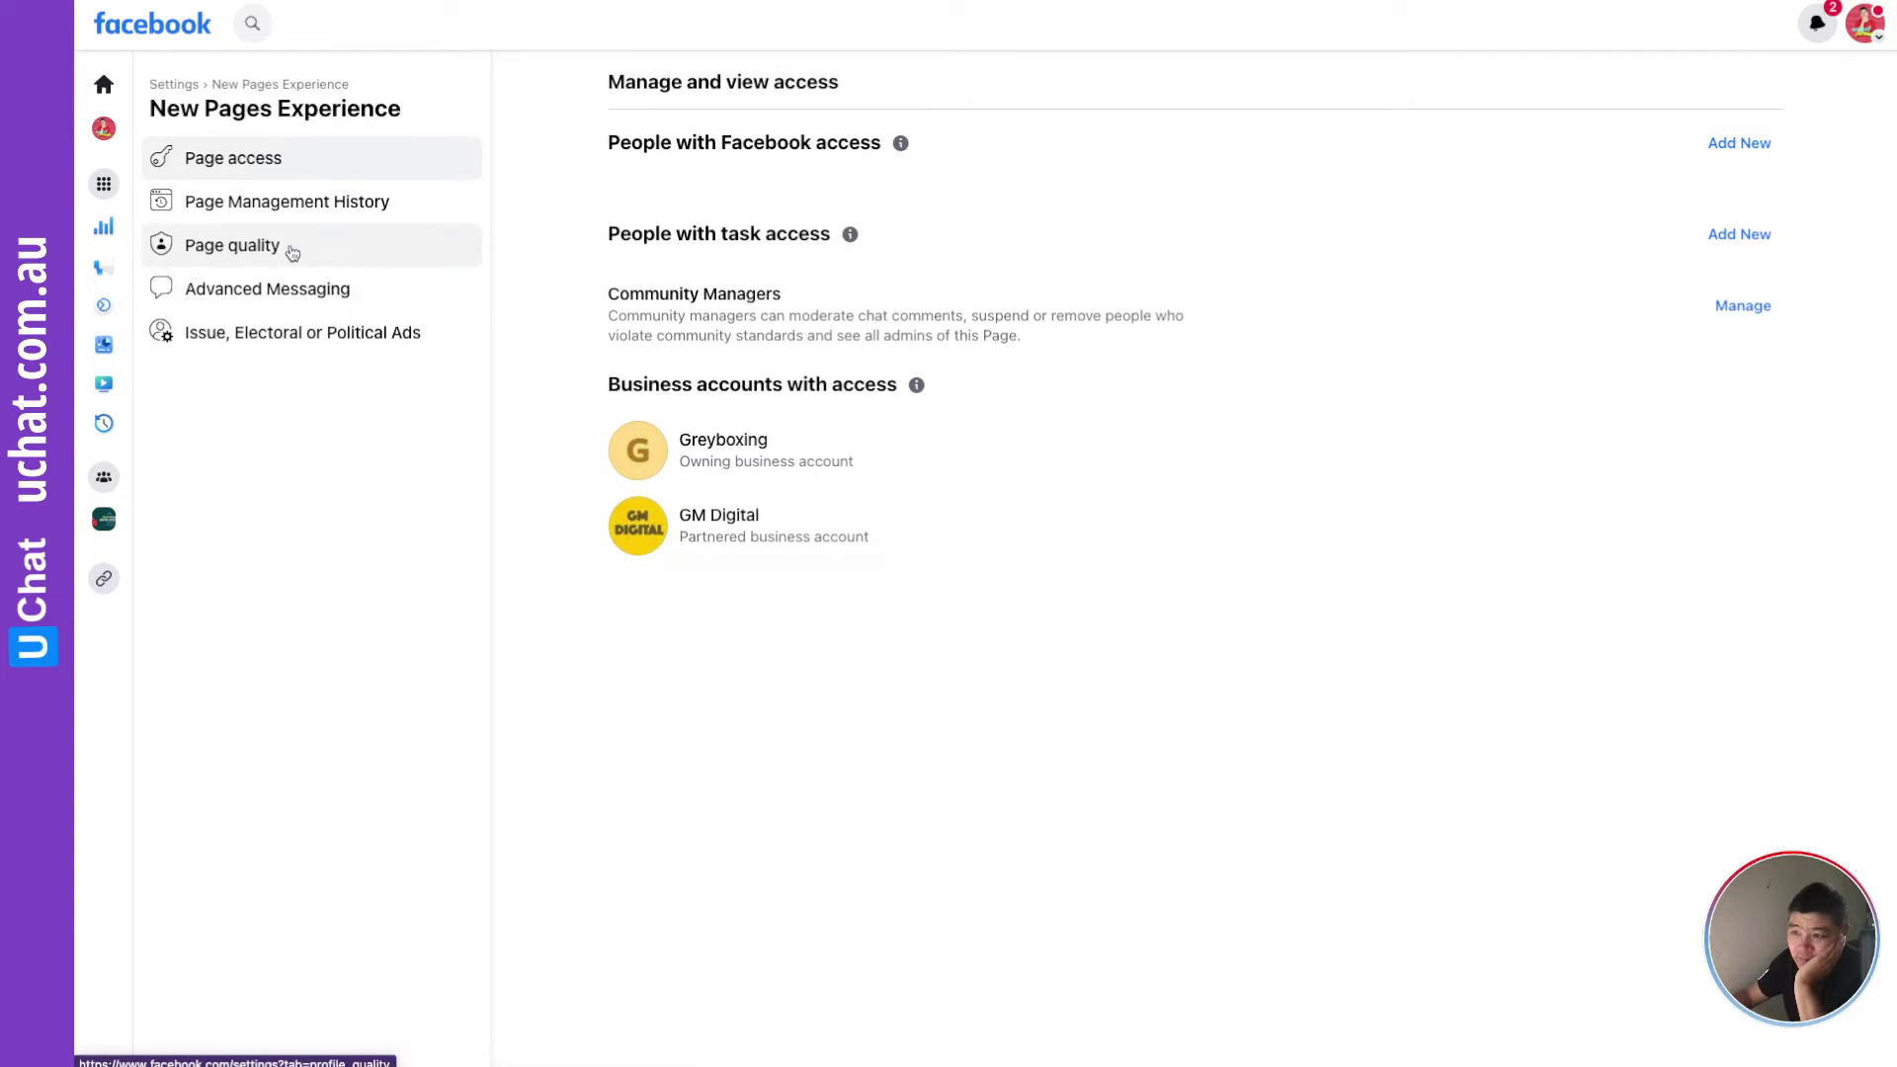
click(277, 292)
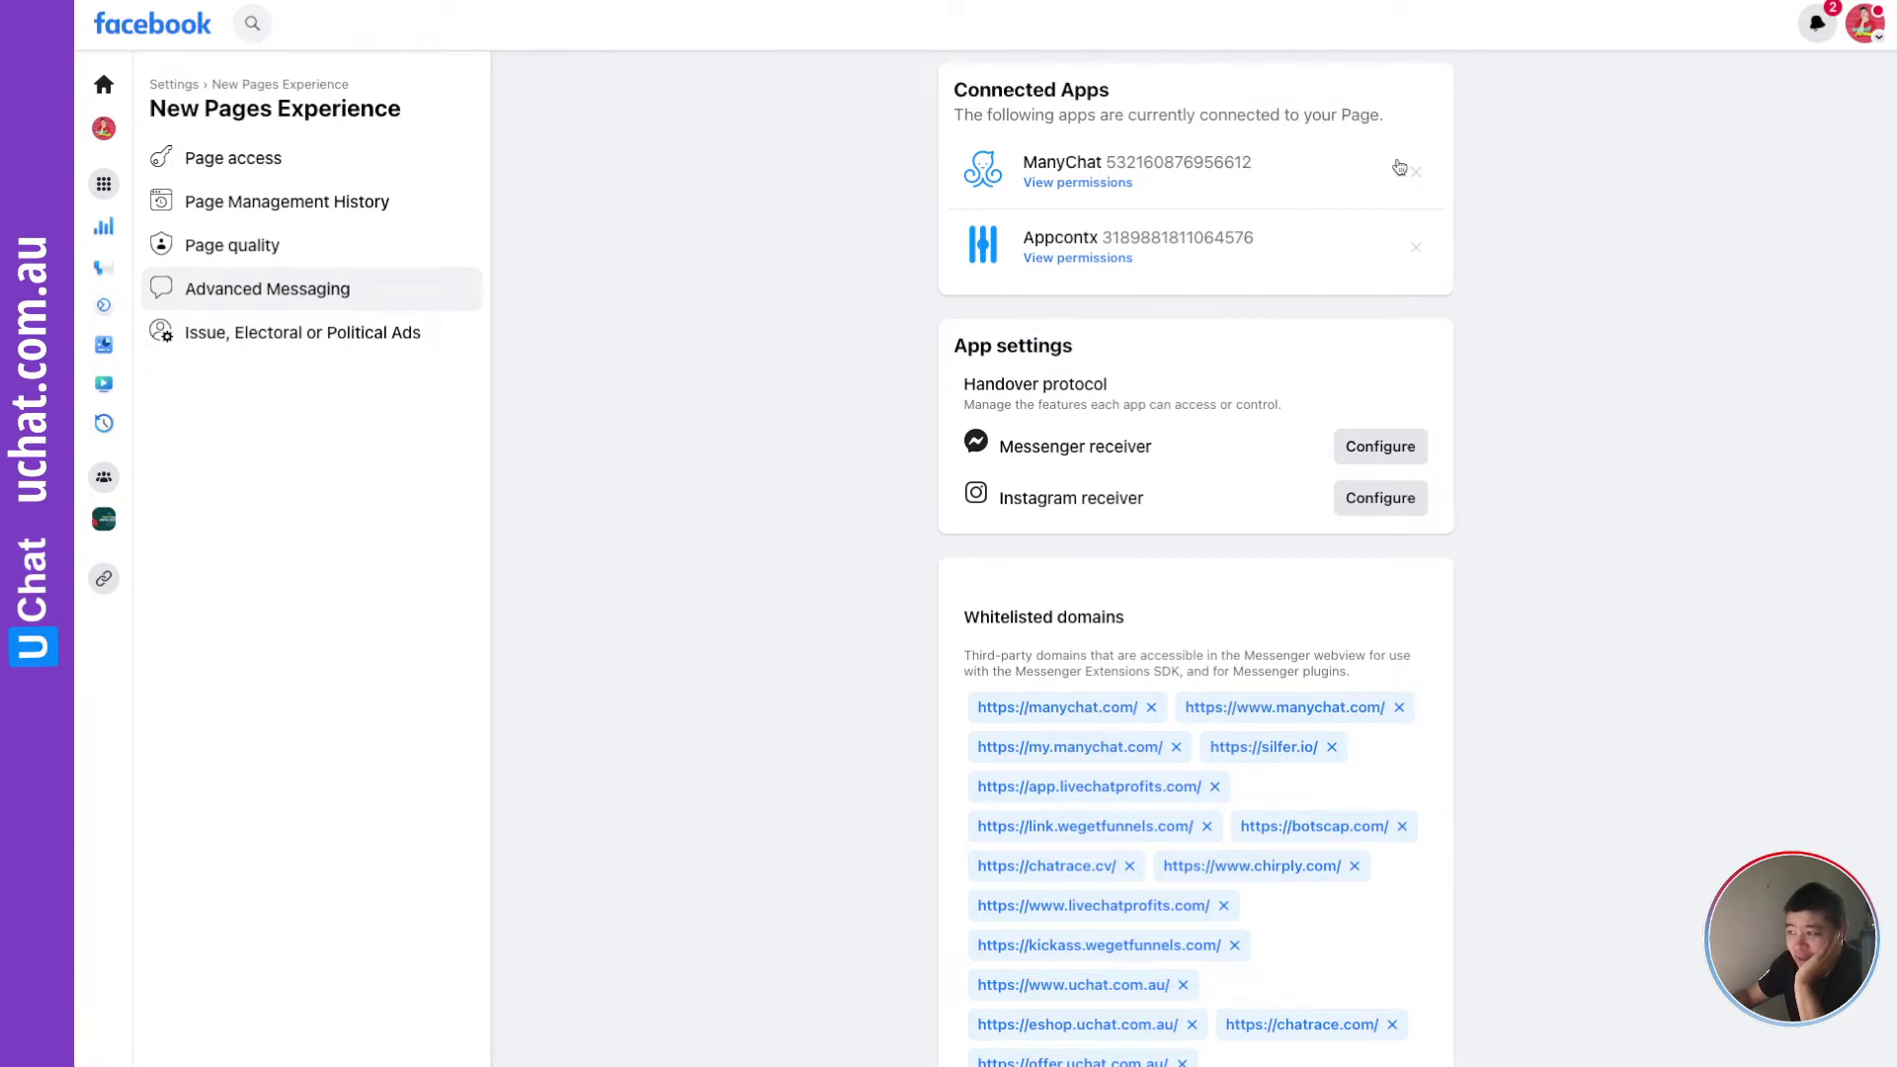
mouse_move(1411, 175)
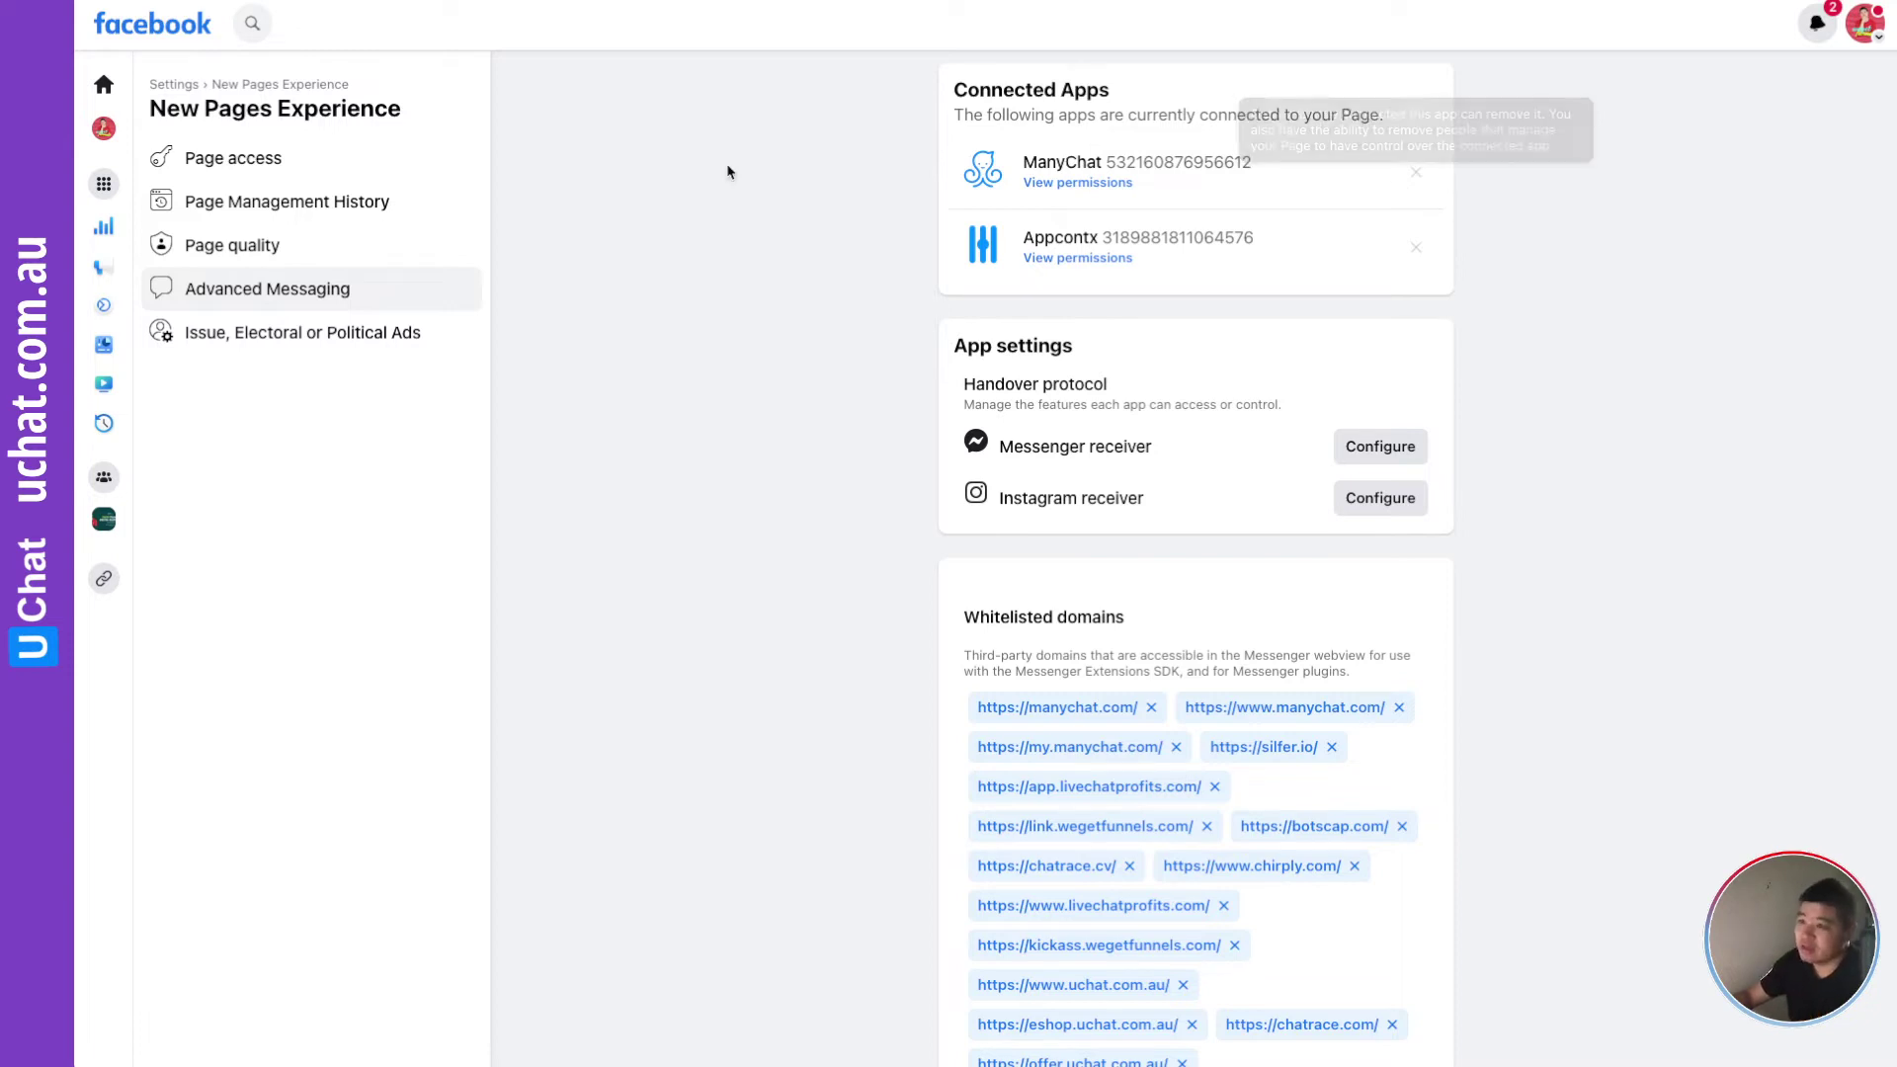
- Go back to the Facebook home feed and reopen the Wegetfunnels Page while acting as the Page
click(175, 85)
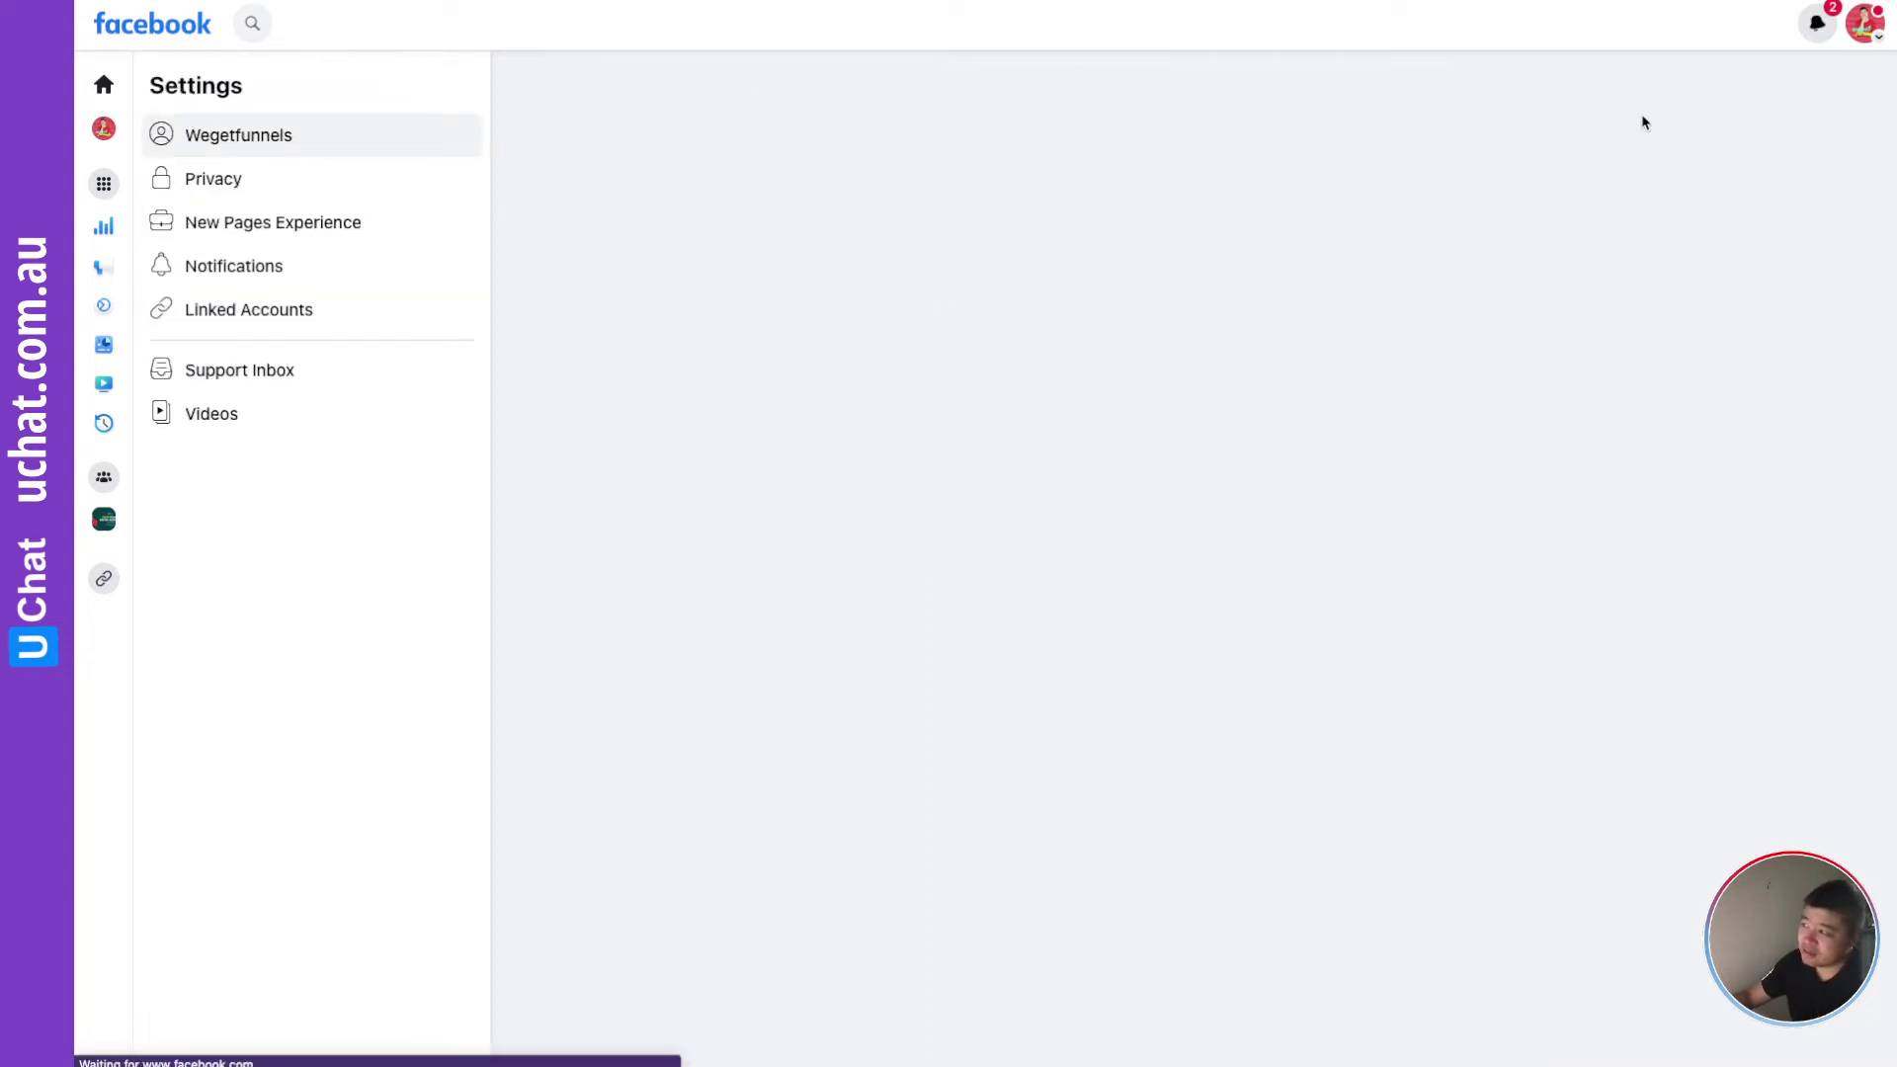
click(1864, 30)
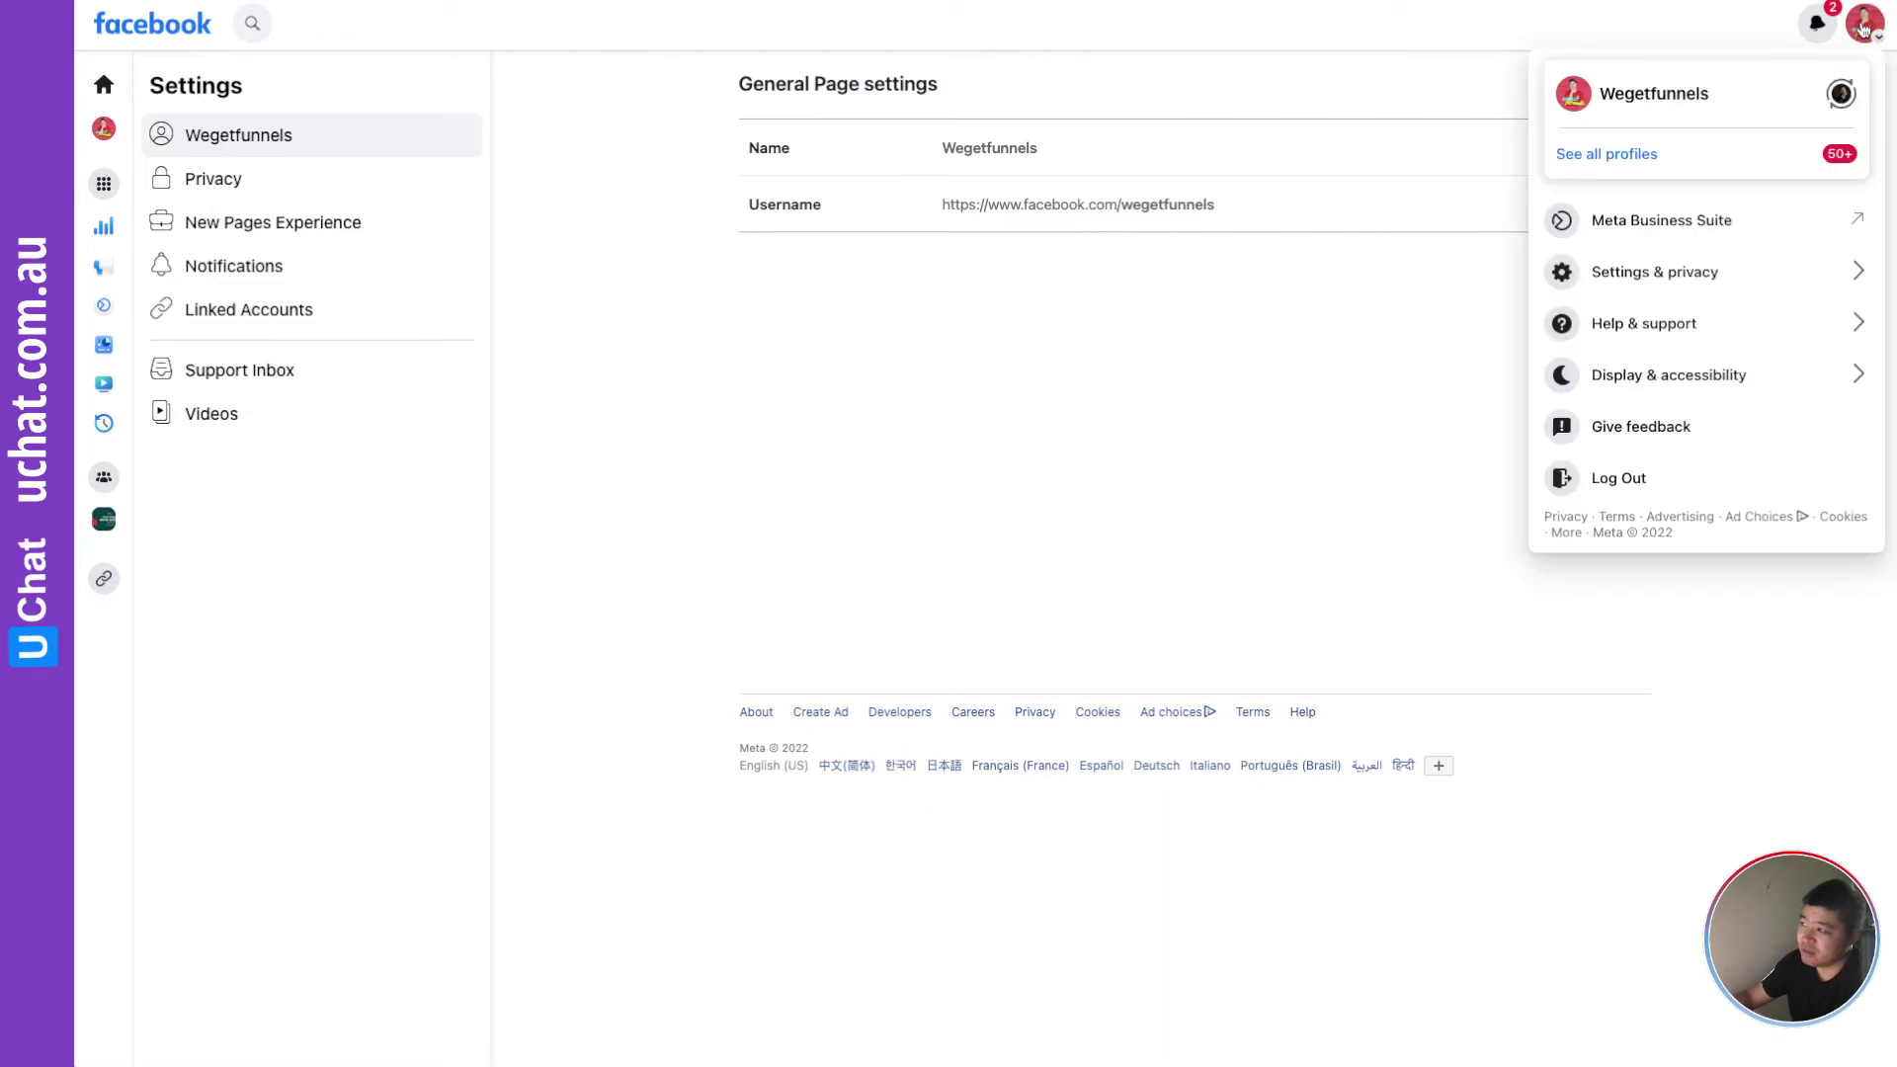
click(104, 184)
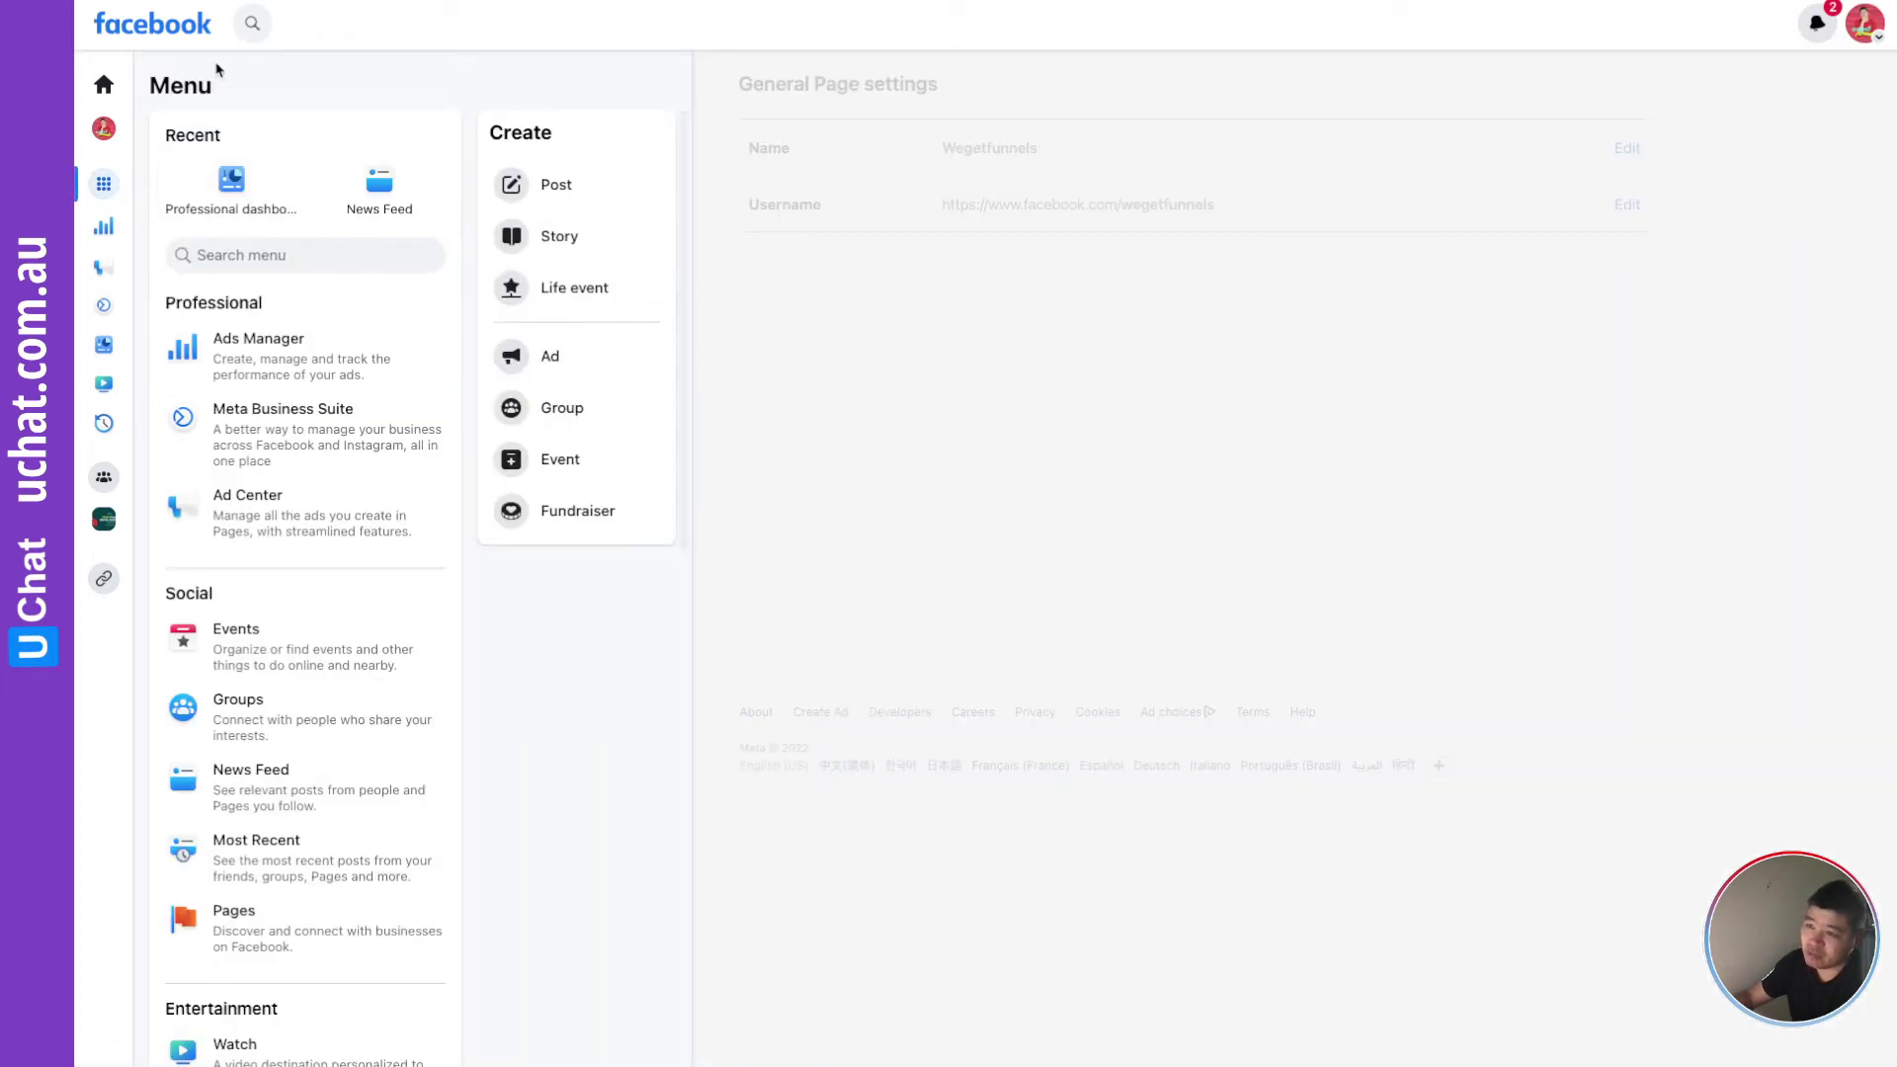
click(148, 29)
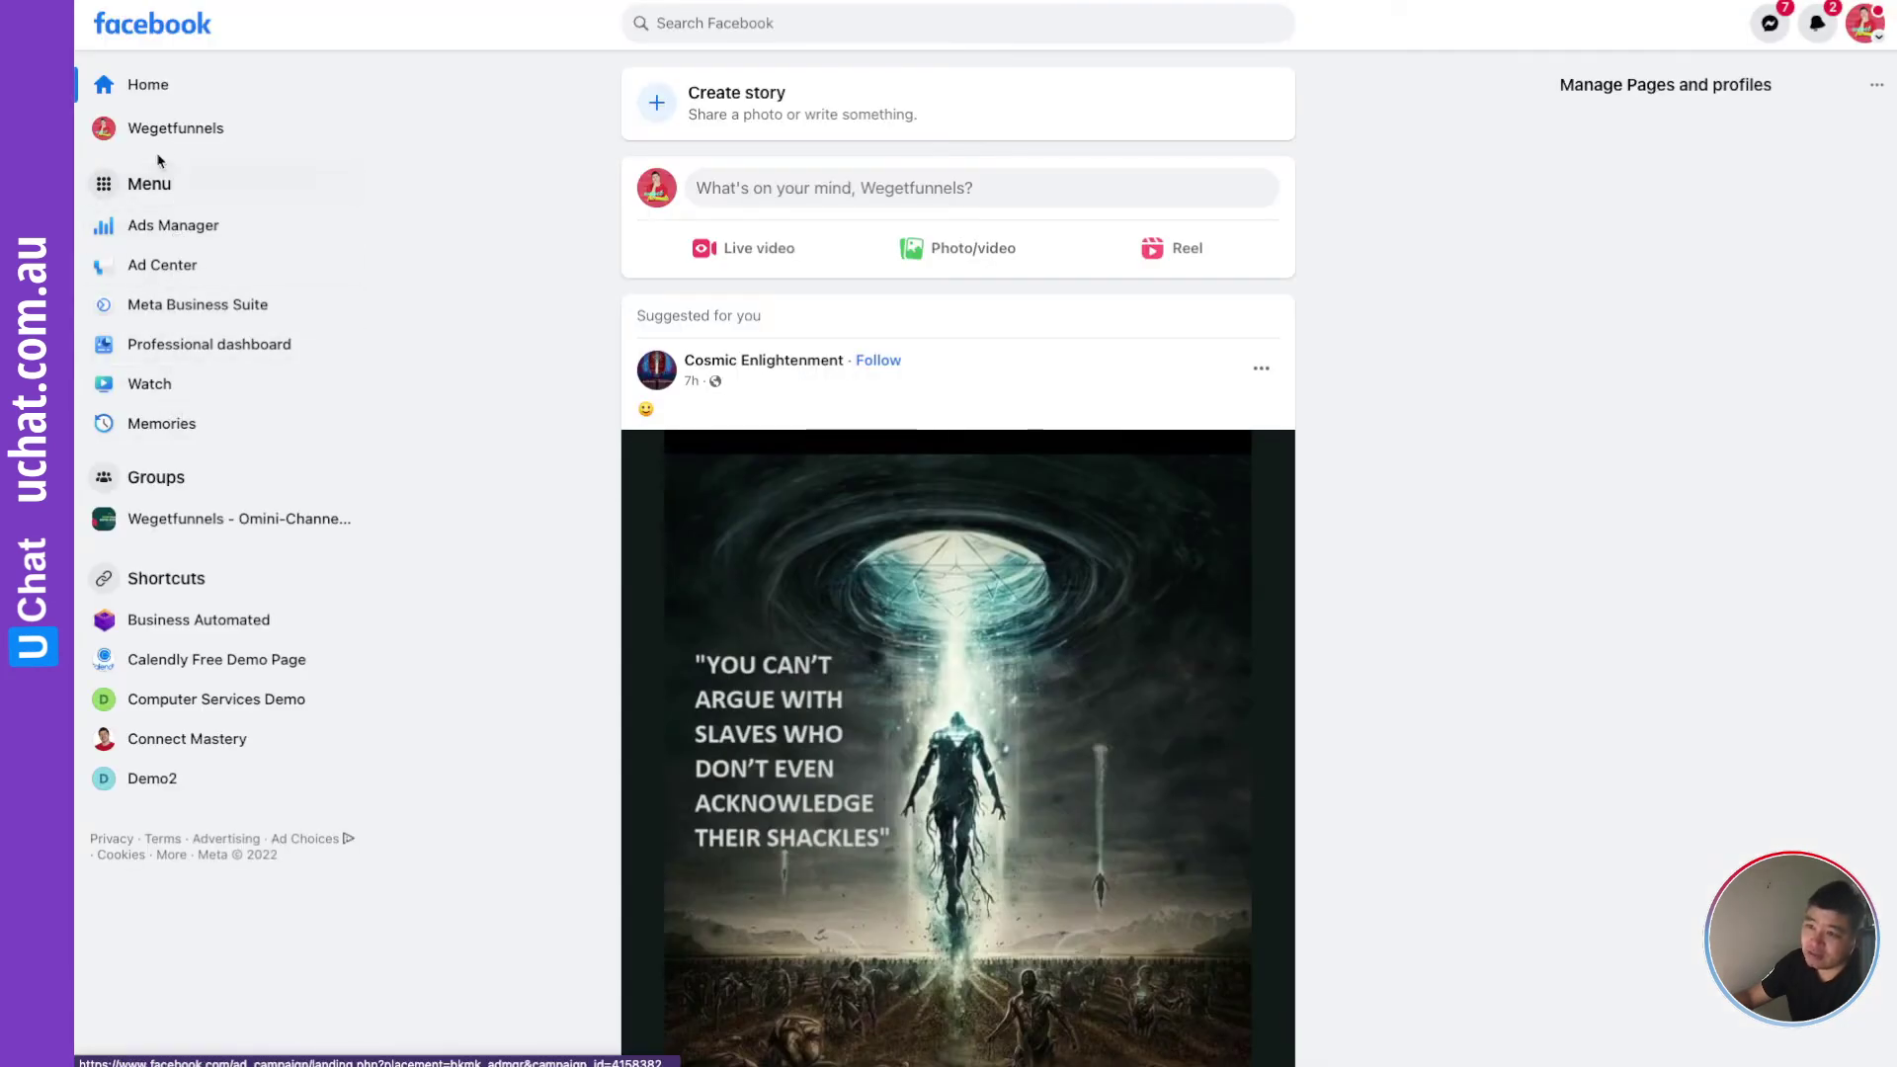
click(169, 127)
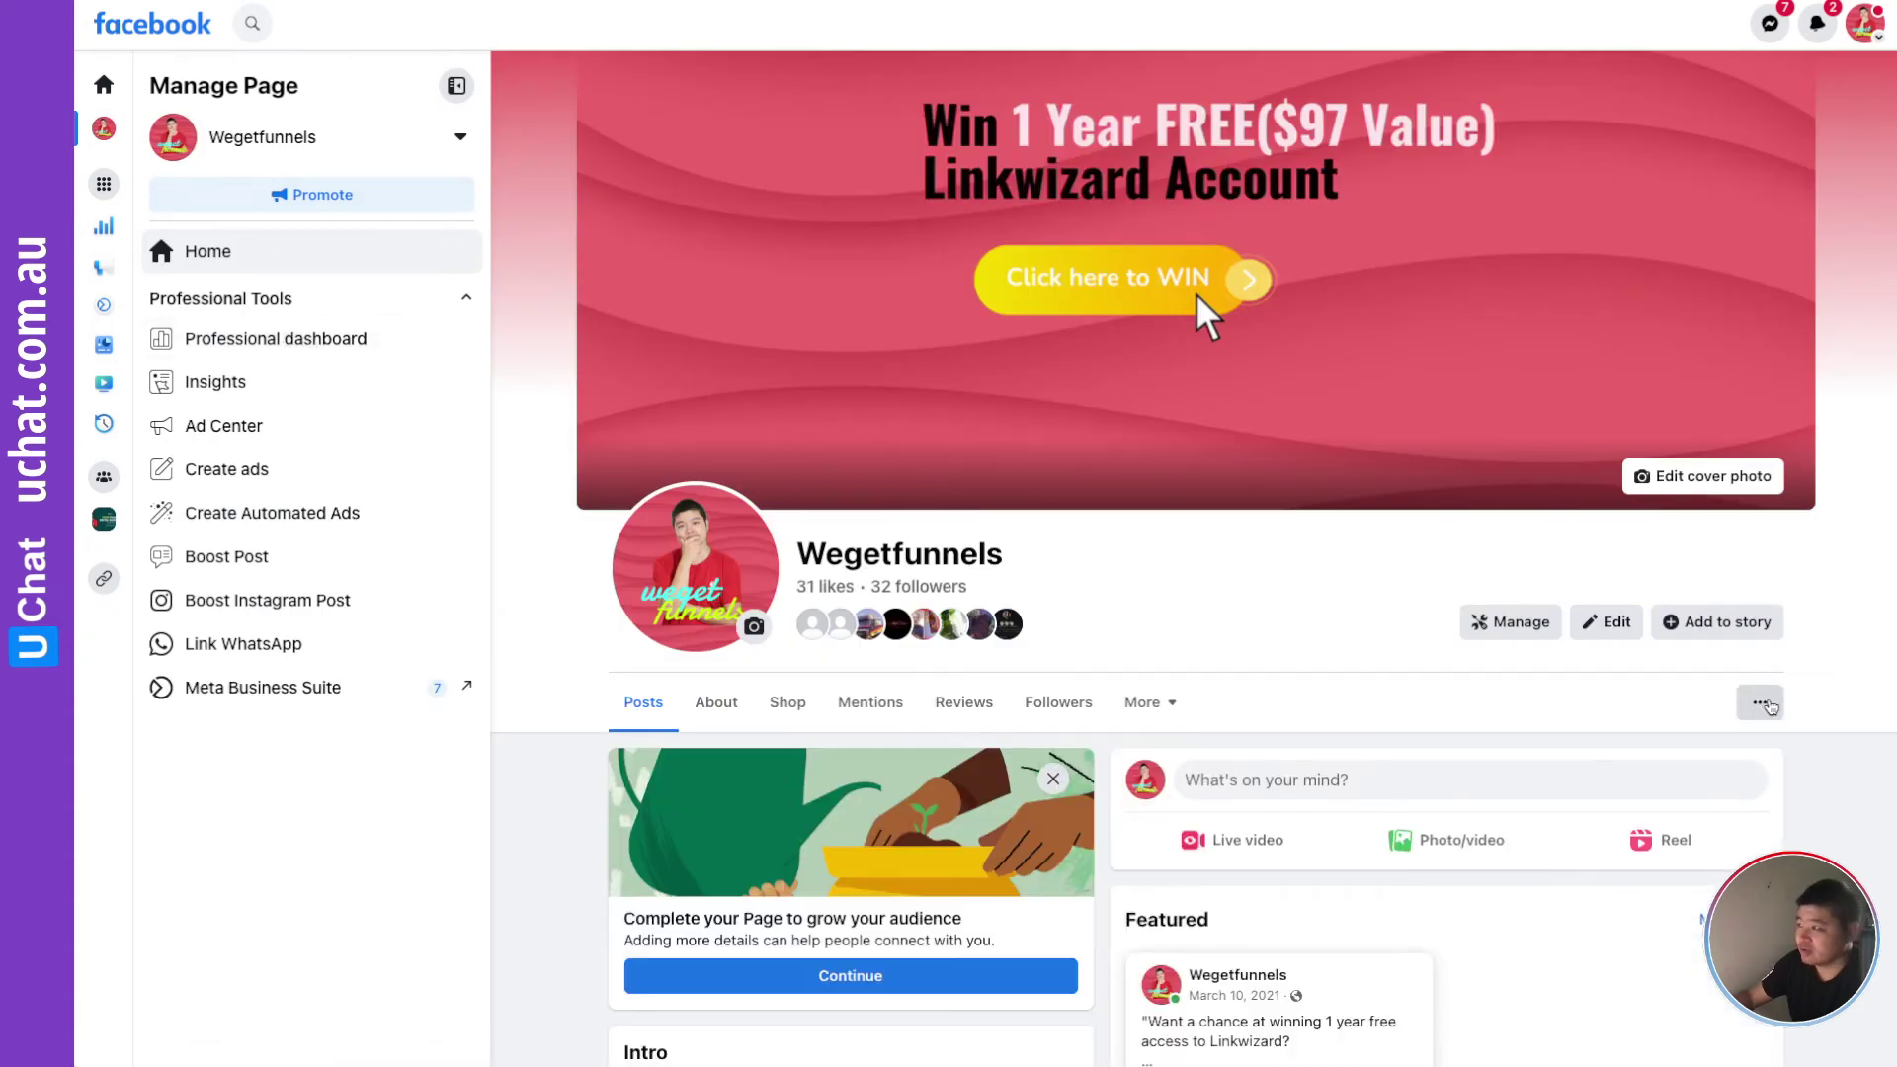
- Switch the Wegetfunnels Page back to classic Pages, confirming through the switch-back prompts
click(1762, 703)
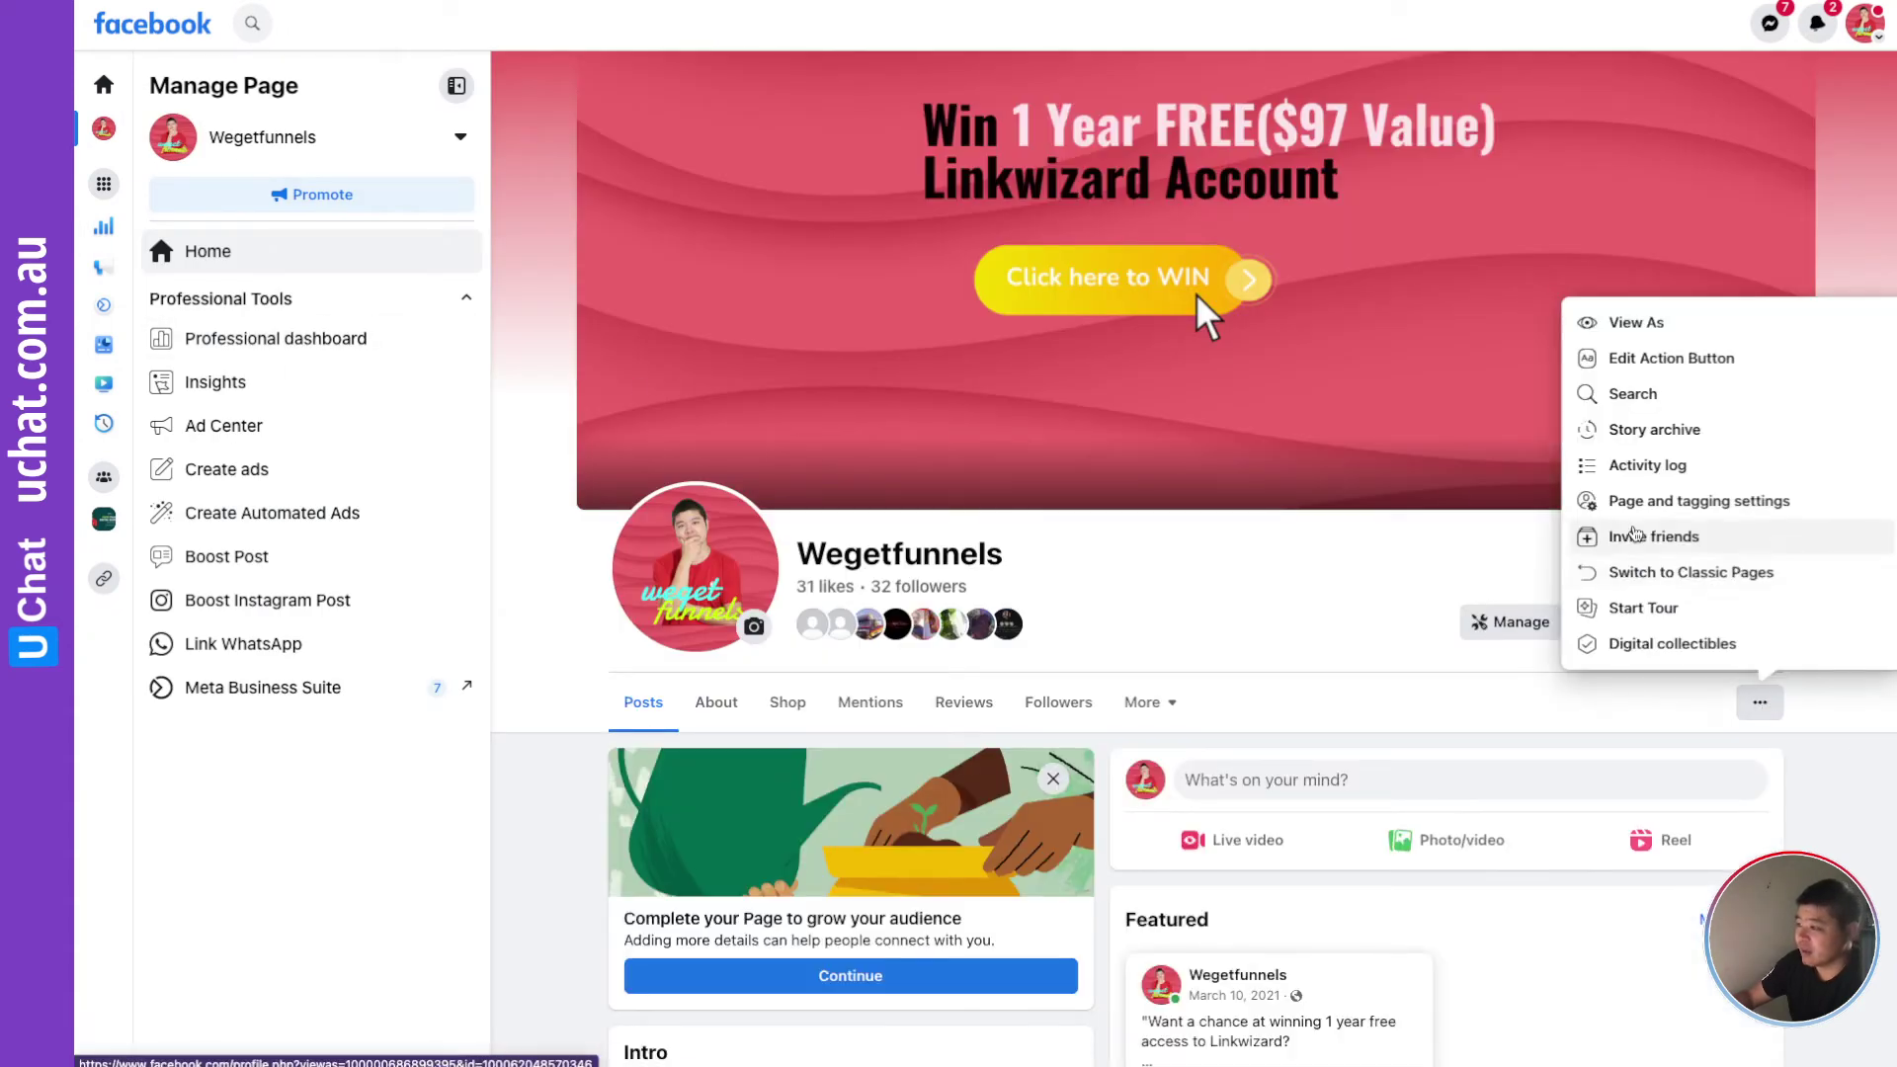
click(1658, 578)
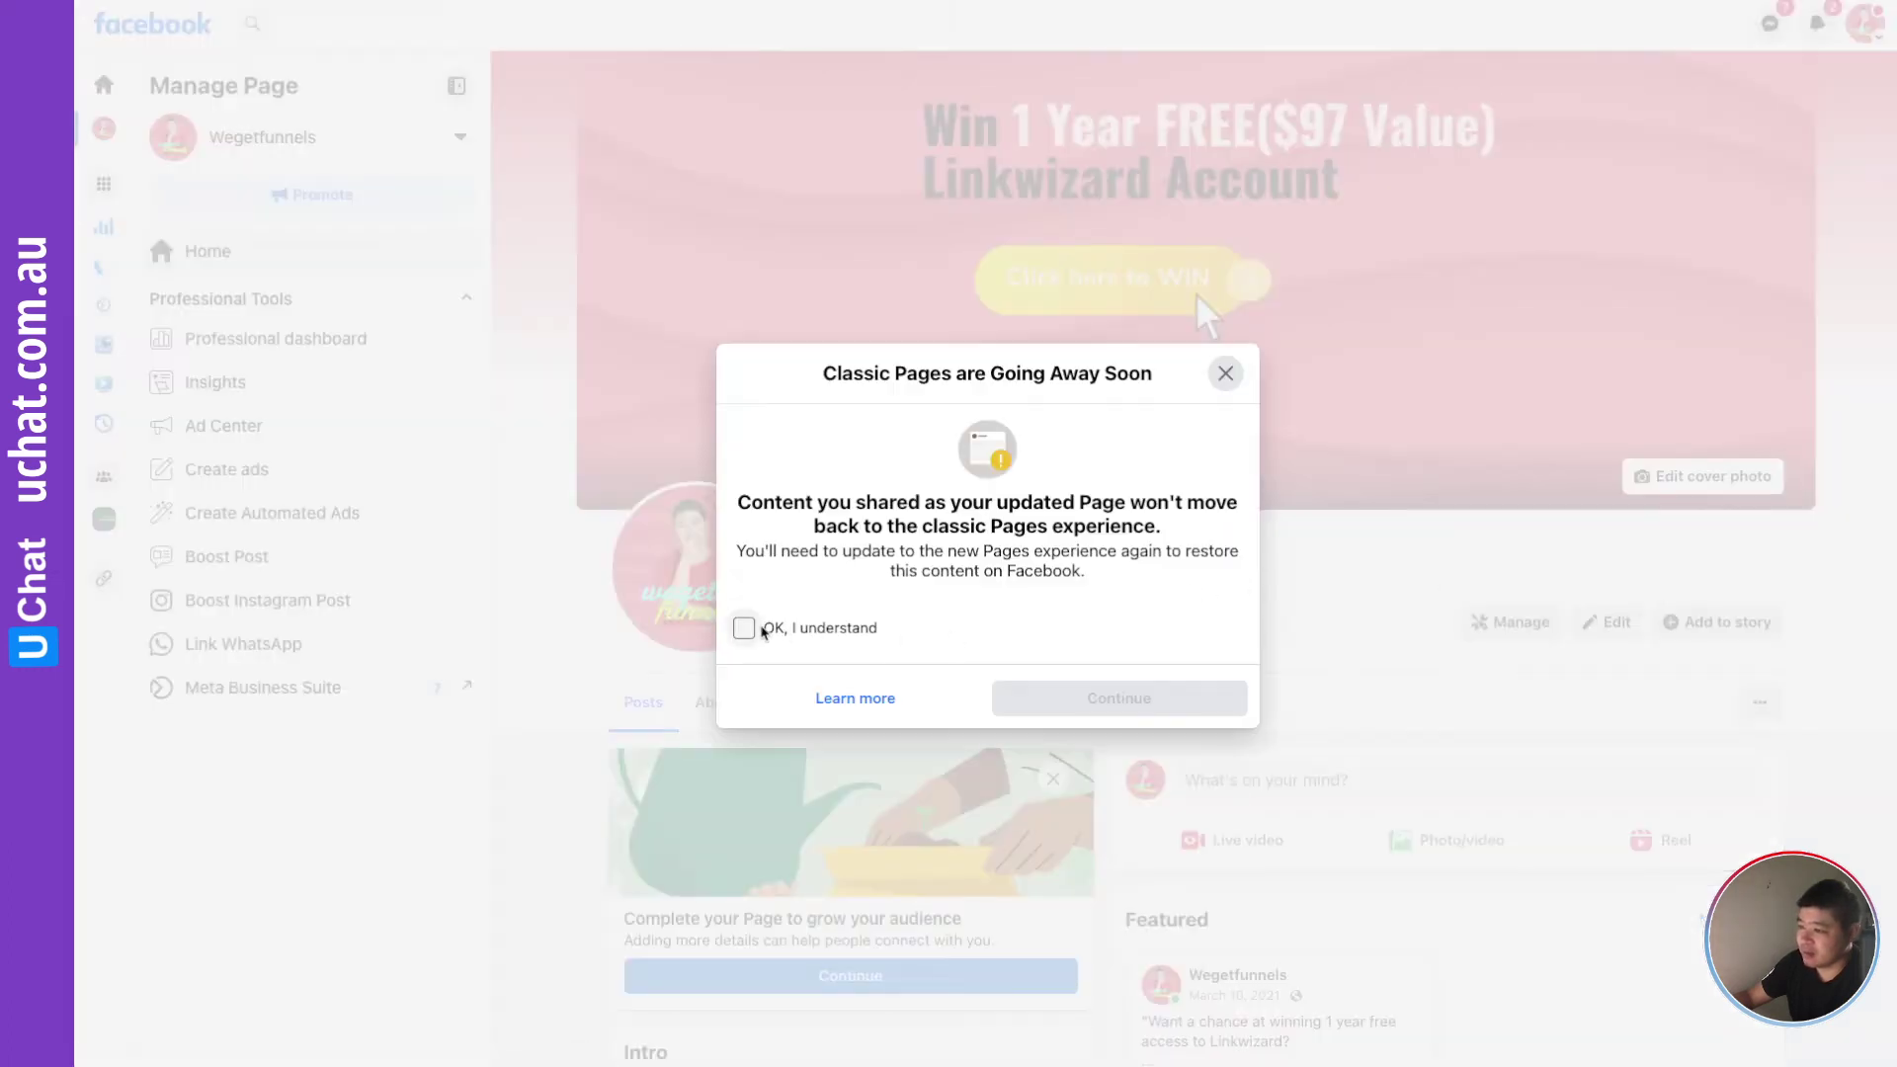
click(747, 629)
click(1141, 701)
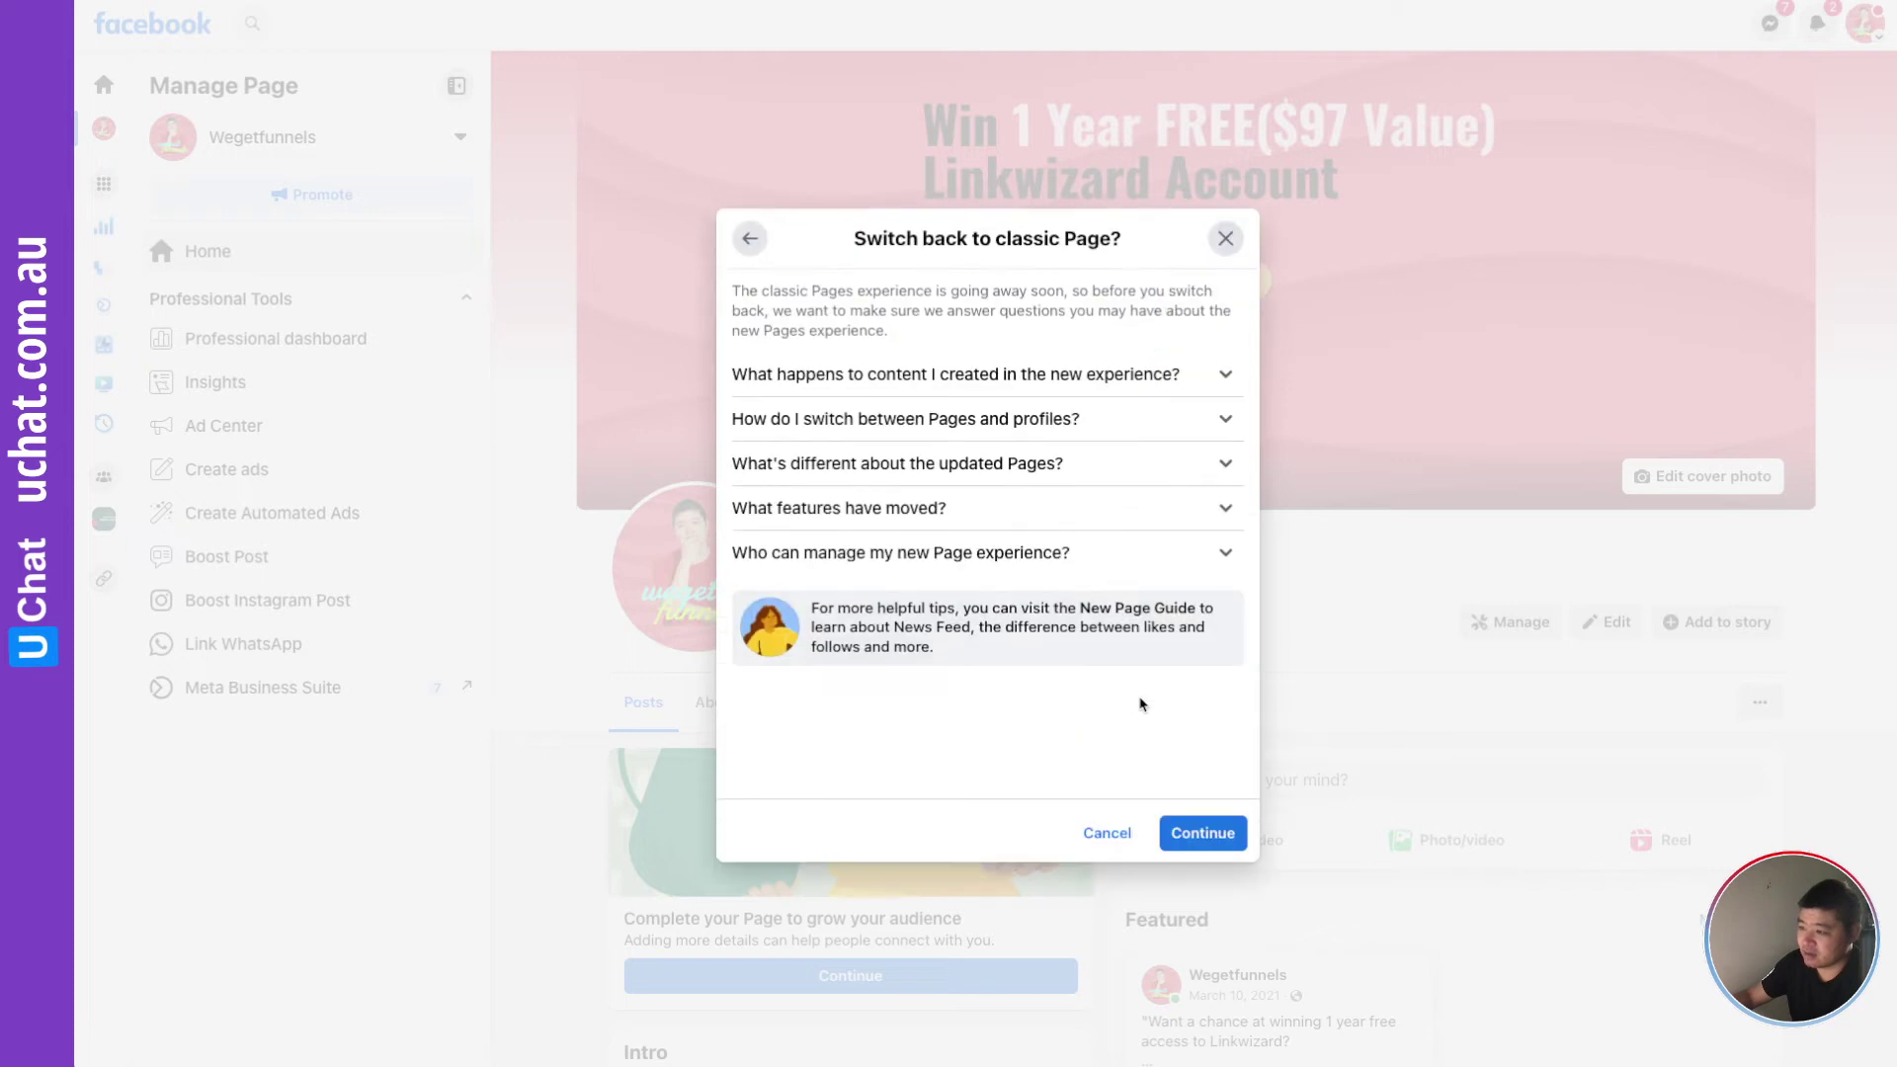
click(1203, 833)
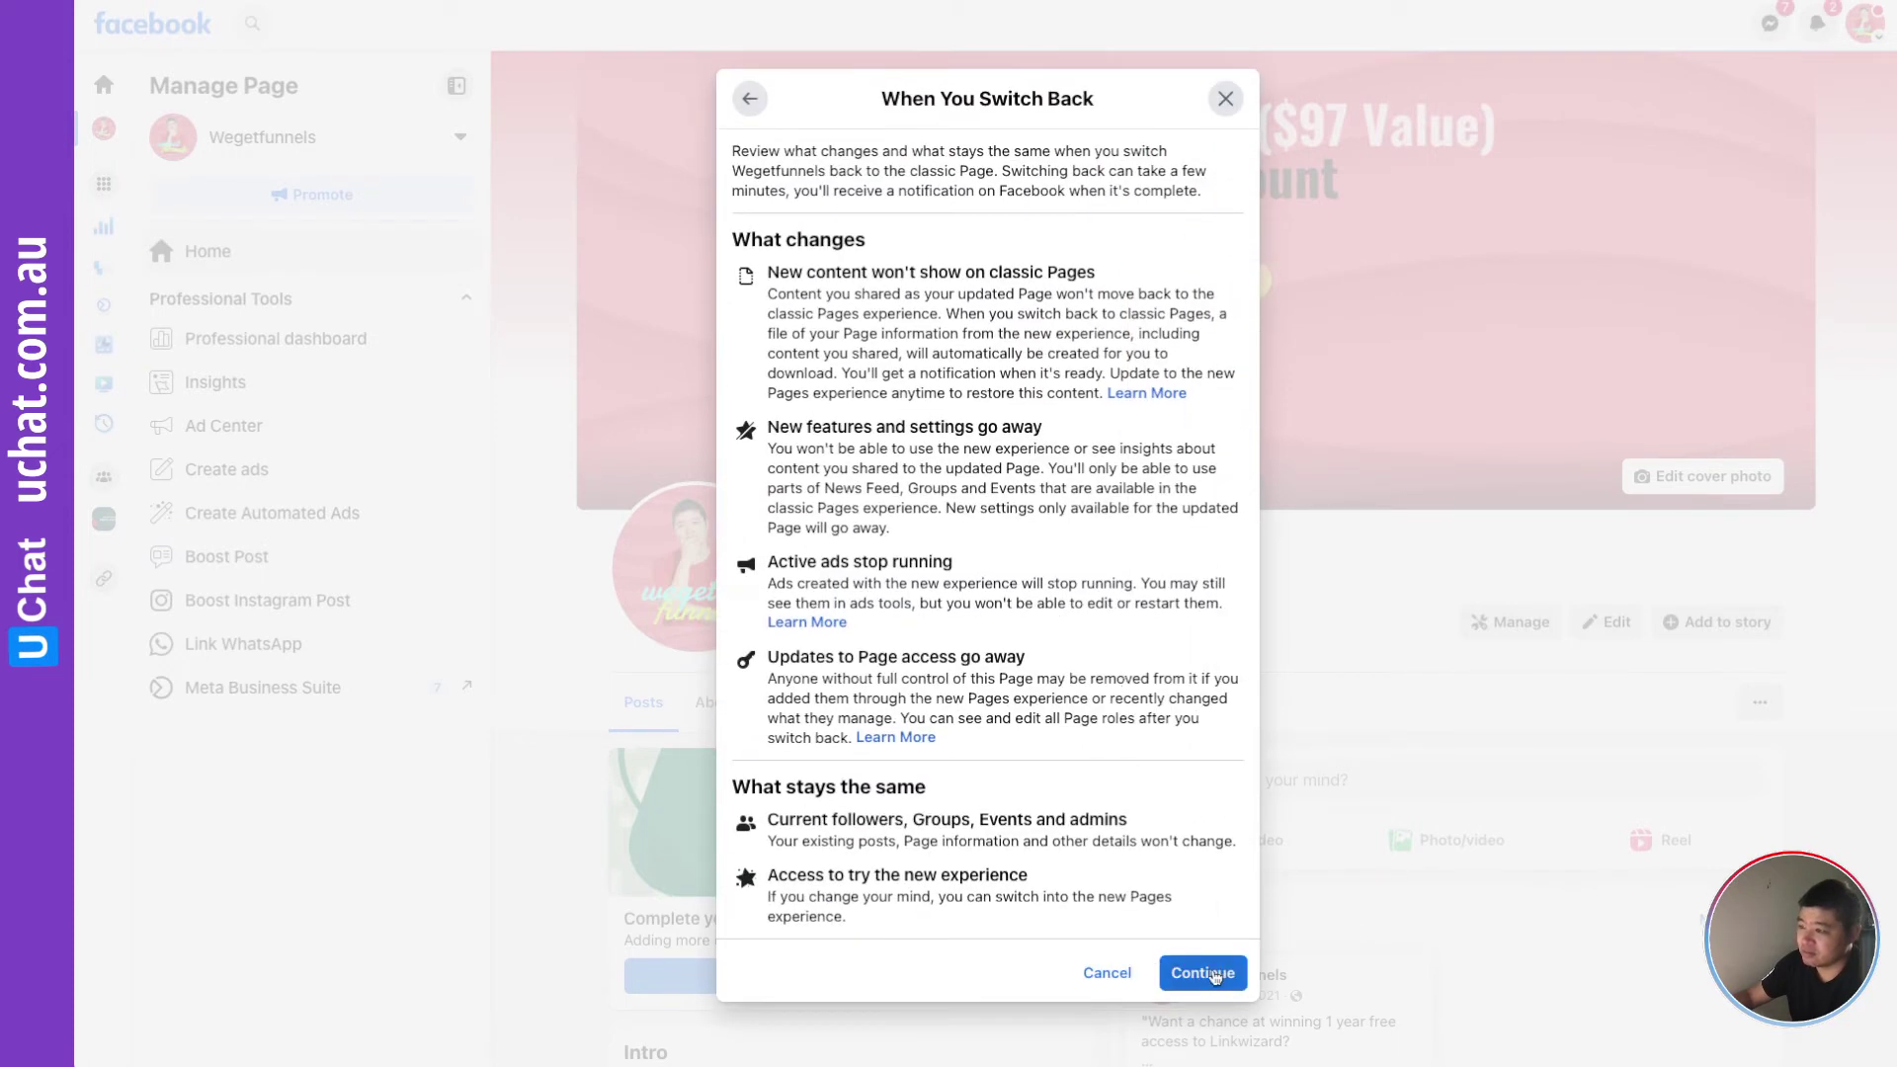
click(1215, 976)
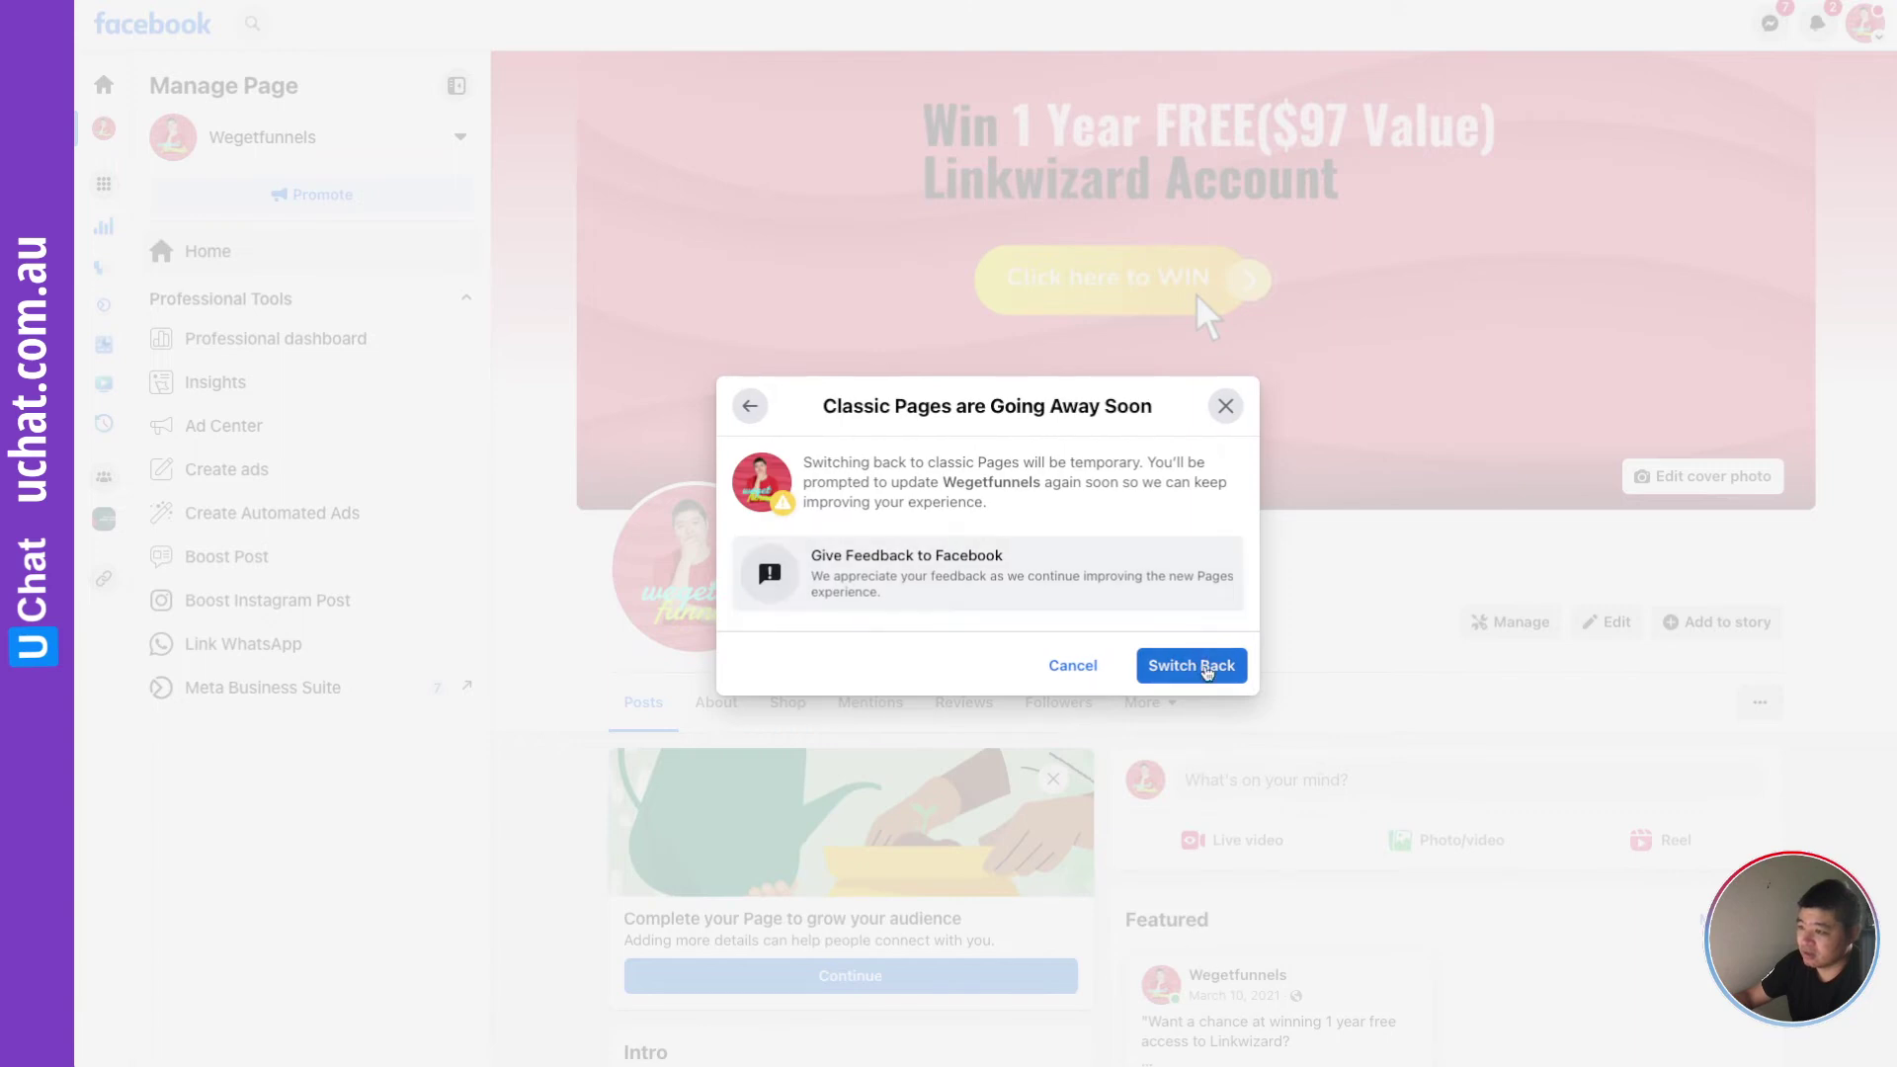
click(1192, 666)
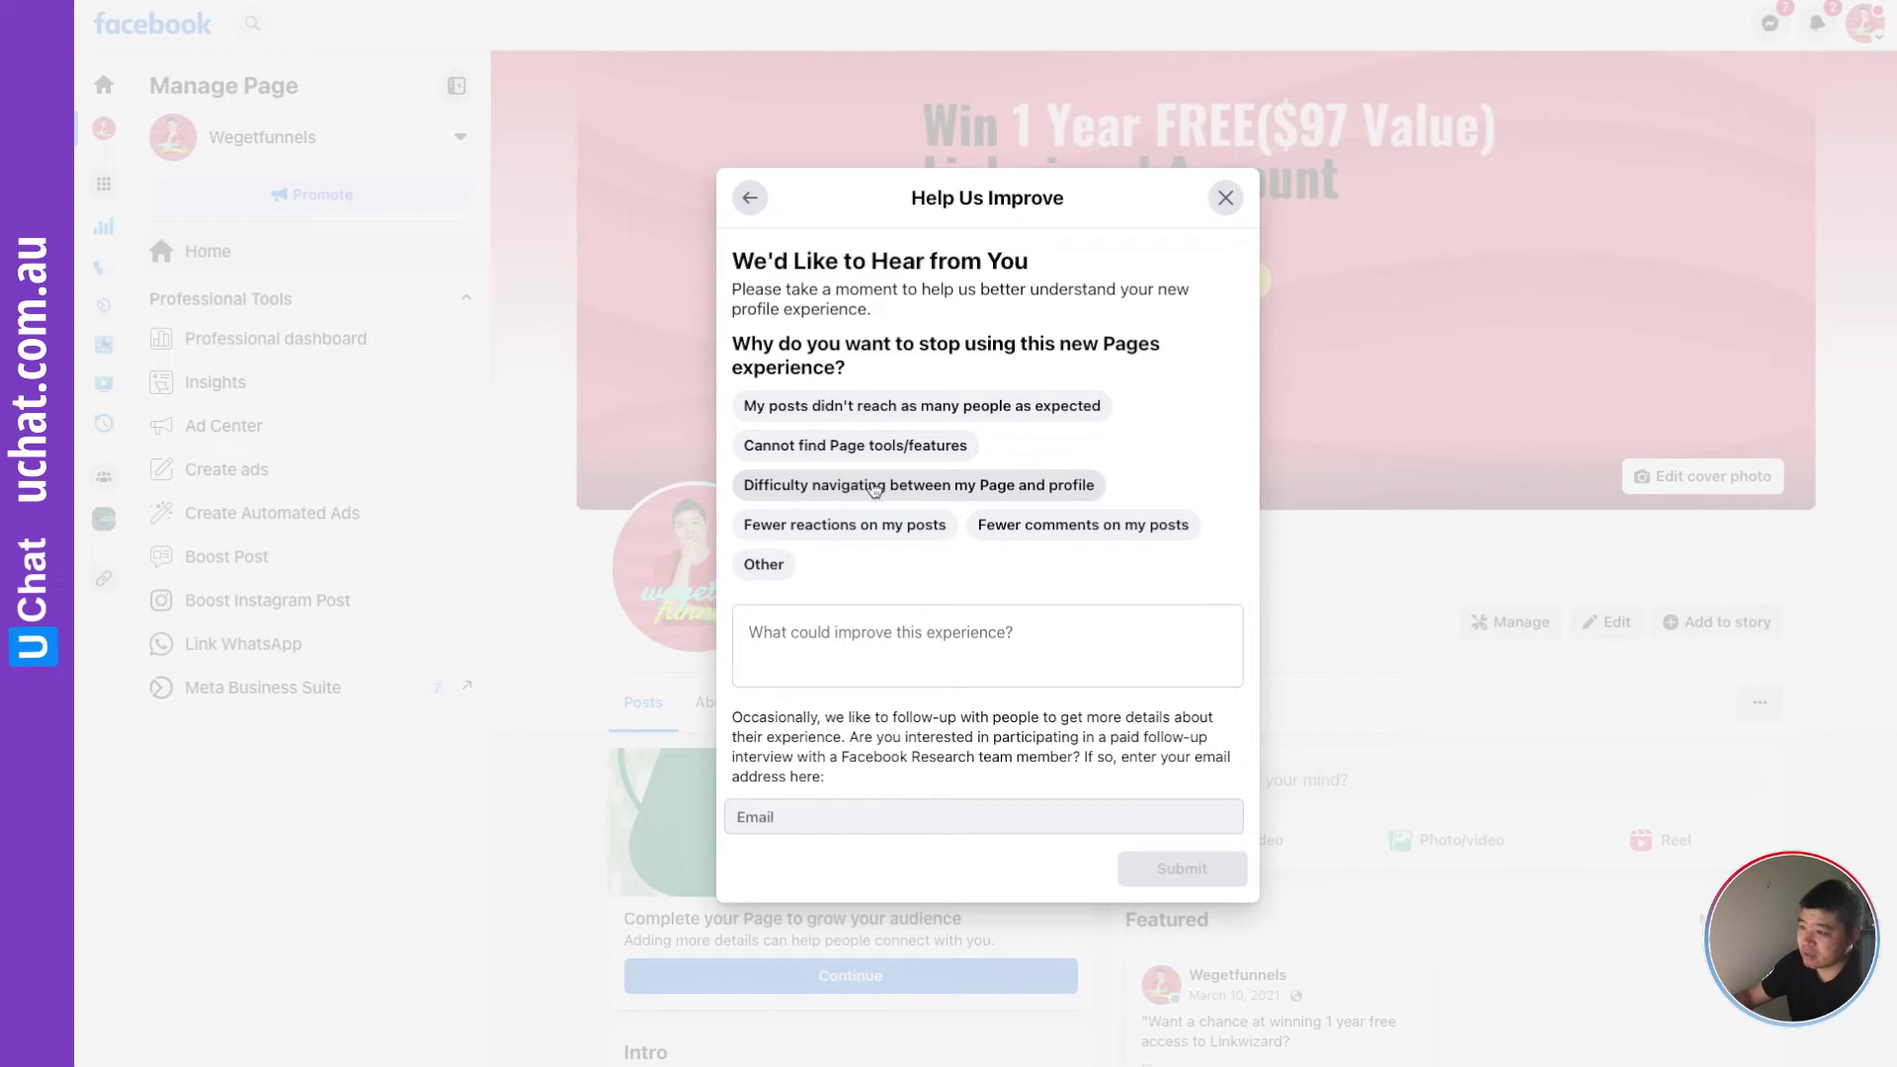
- Submit 'Difficulty navigating between my Page and profile' as the switch-back feedback reason
click(869, 485)
click(1179, 869)
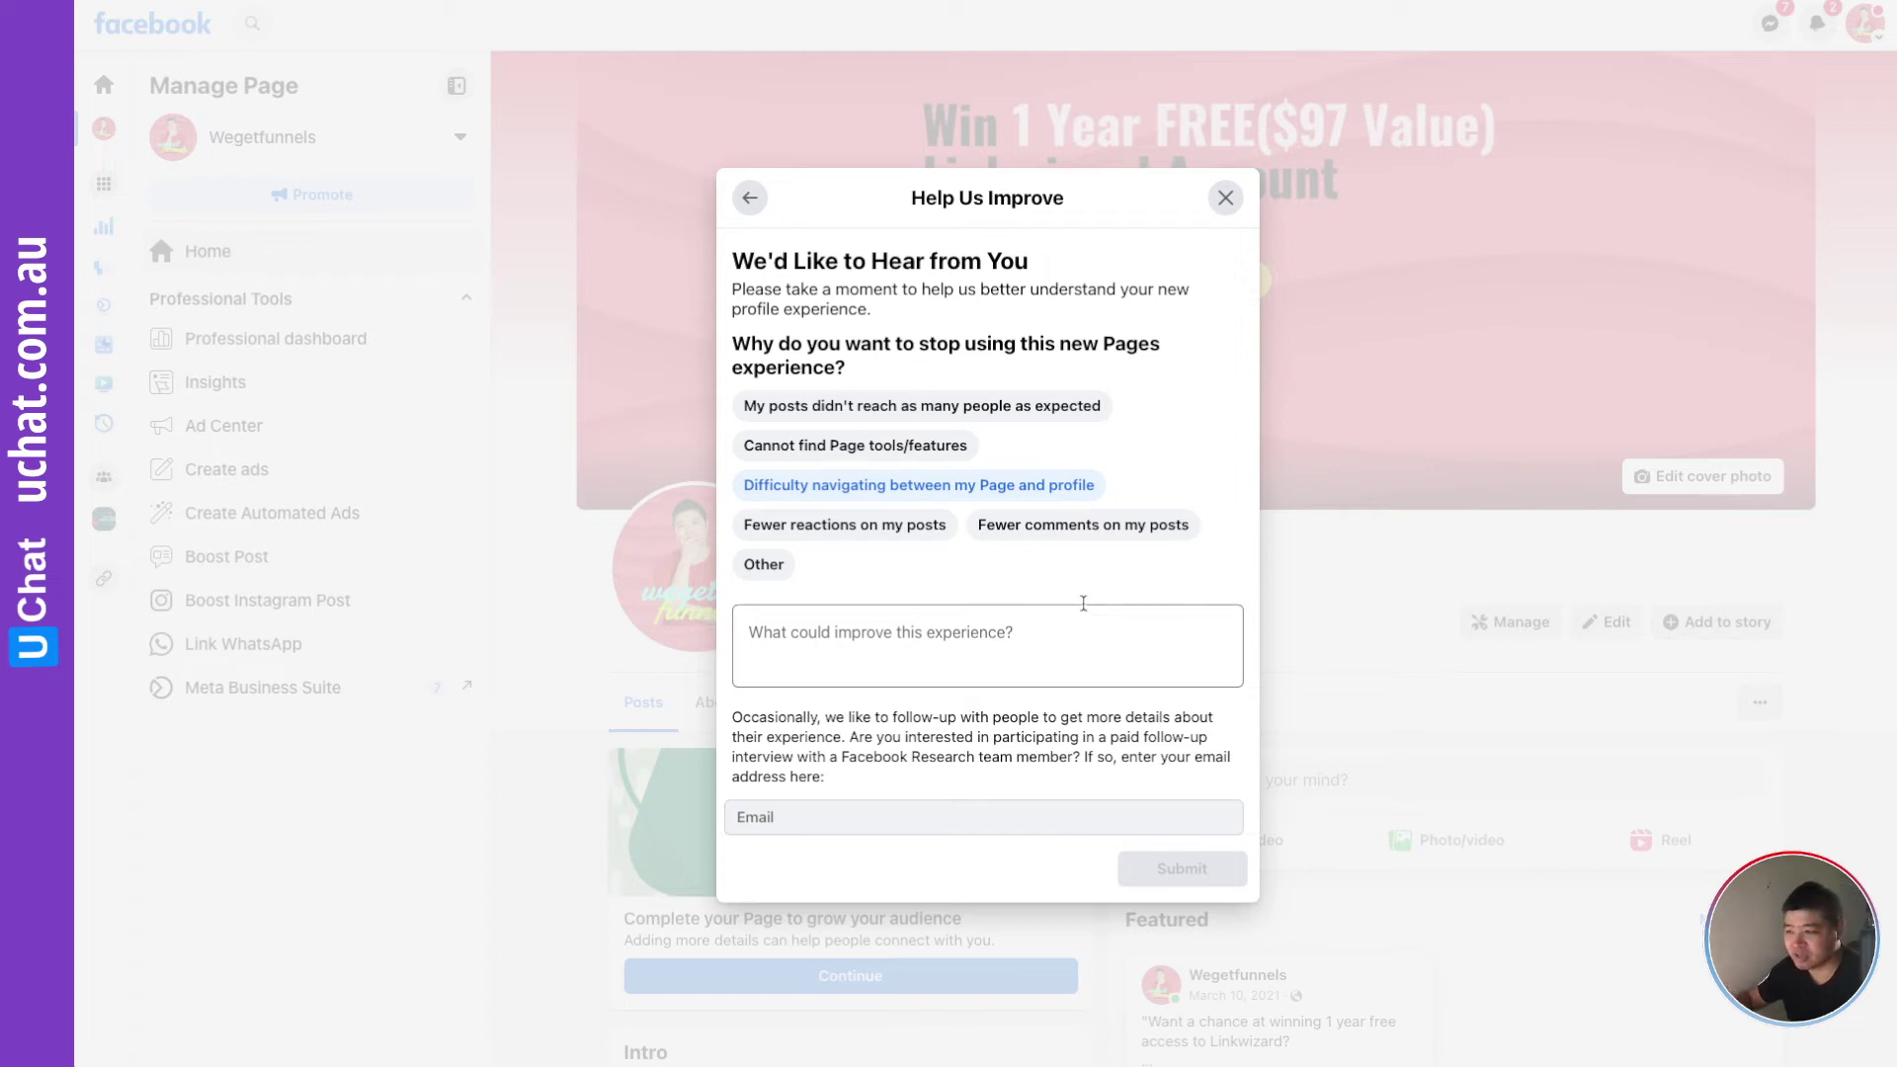
click(1015, 626)
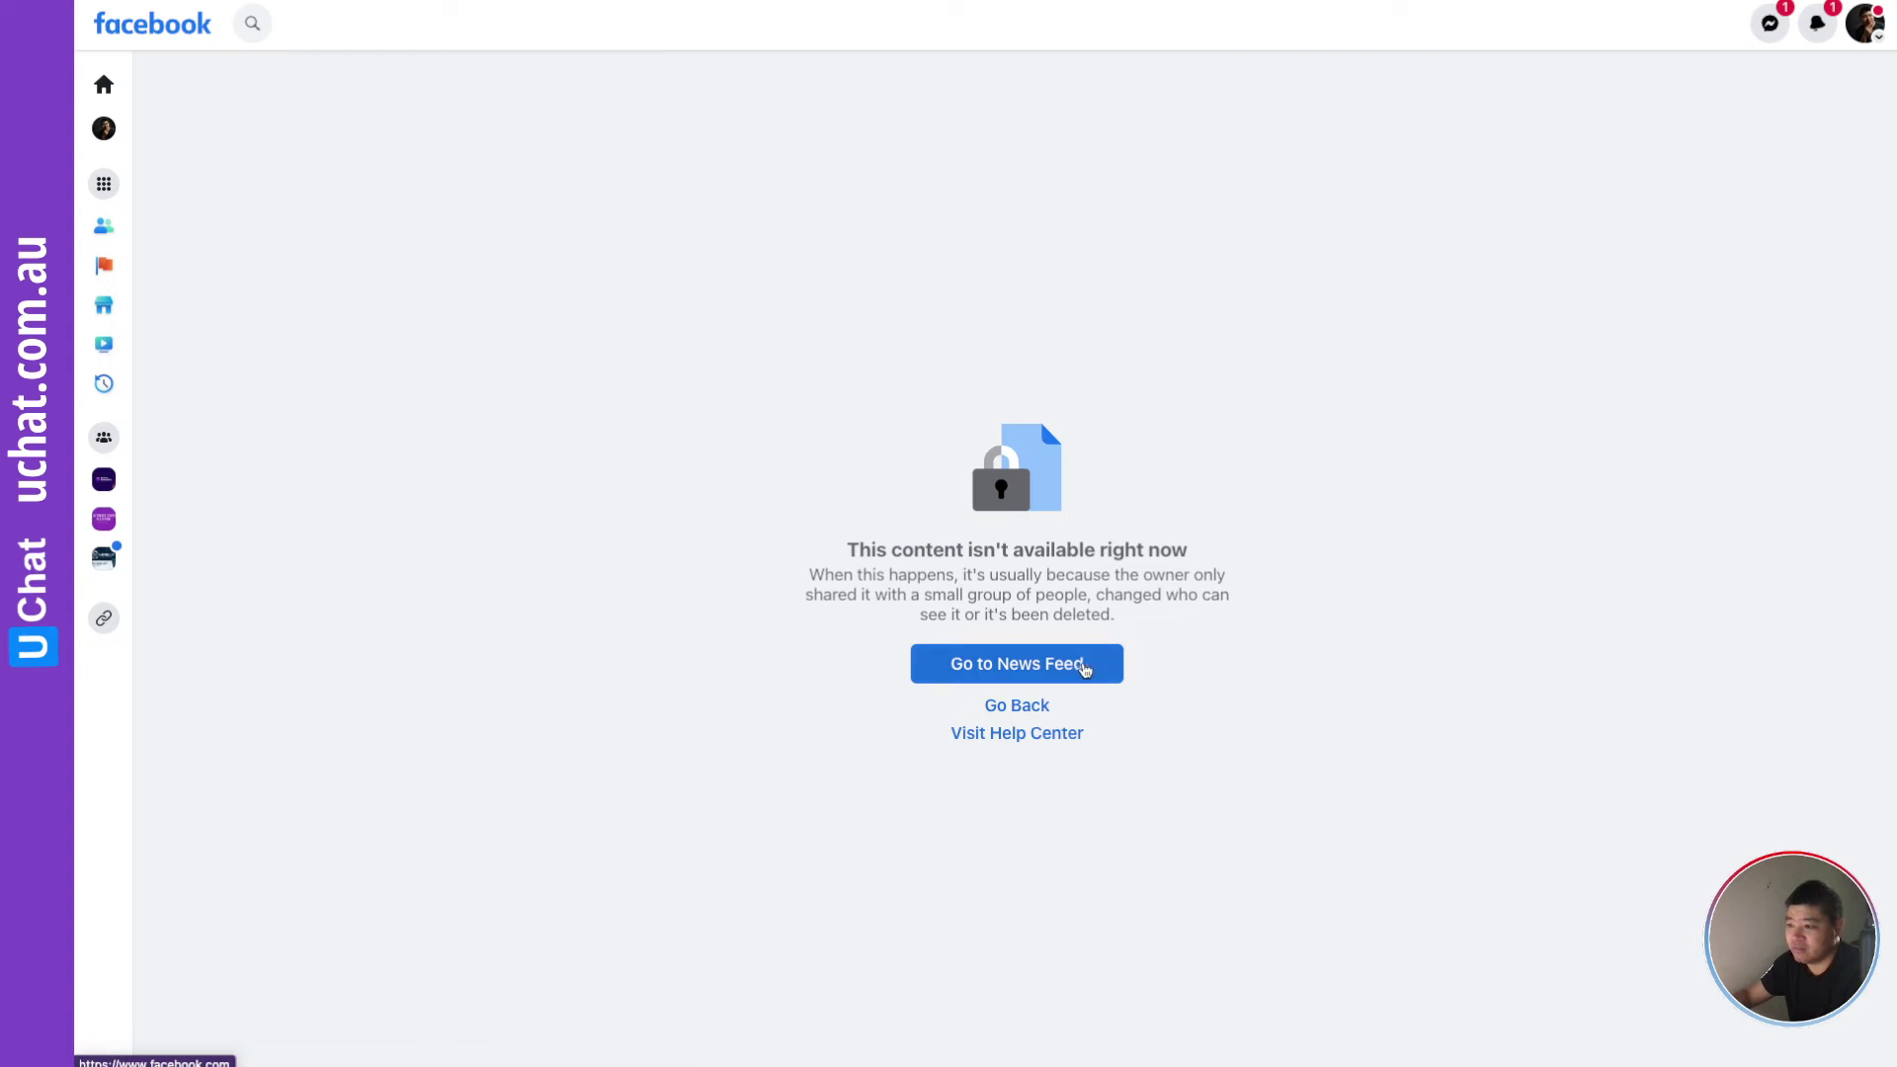
- From the News Feed, open Wegetfunnels from your managed Pages and go to its classic Page settings
click(1038, 671)
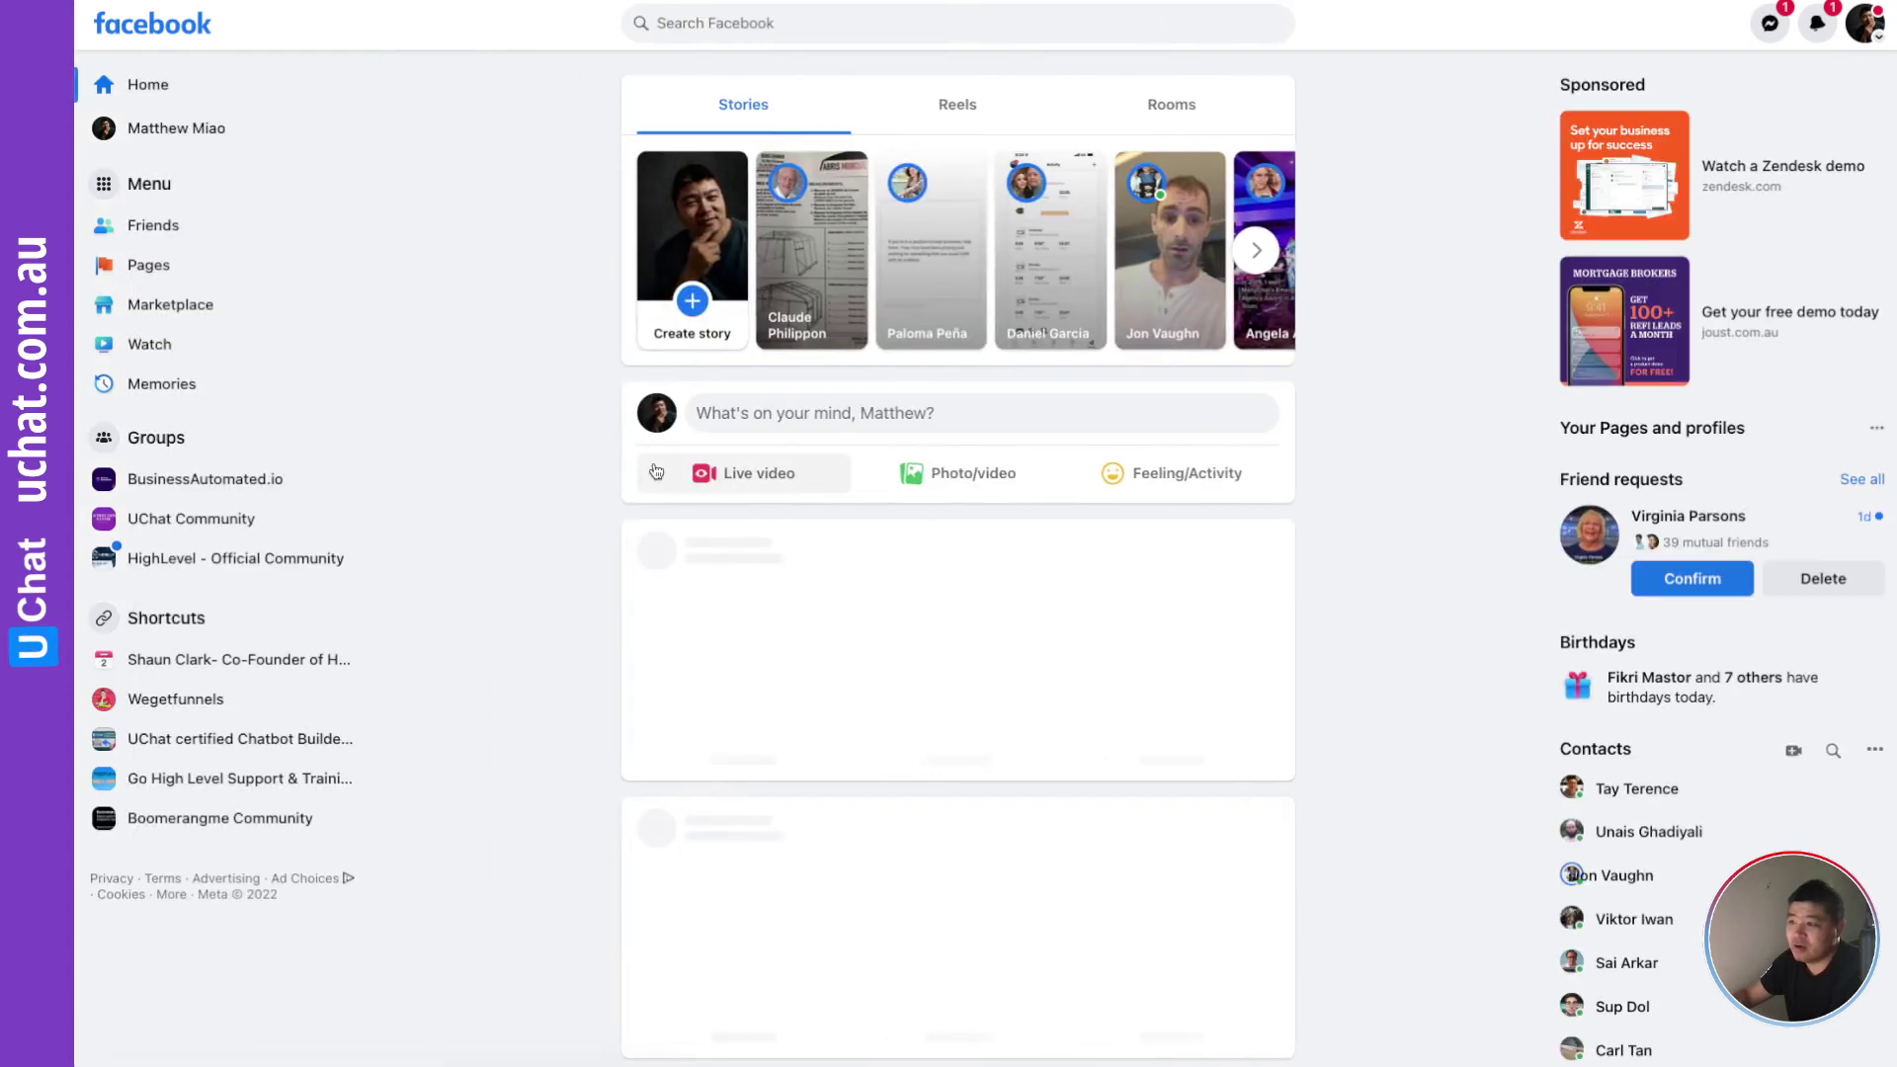
click(163, 279)
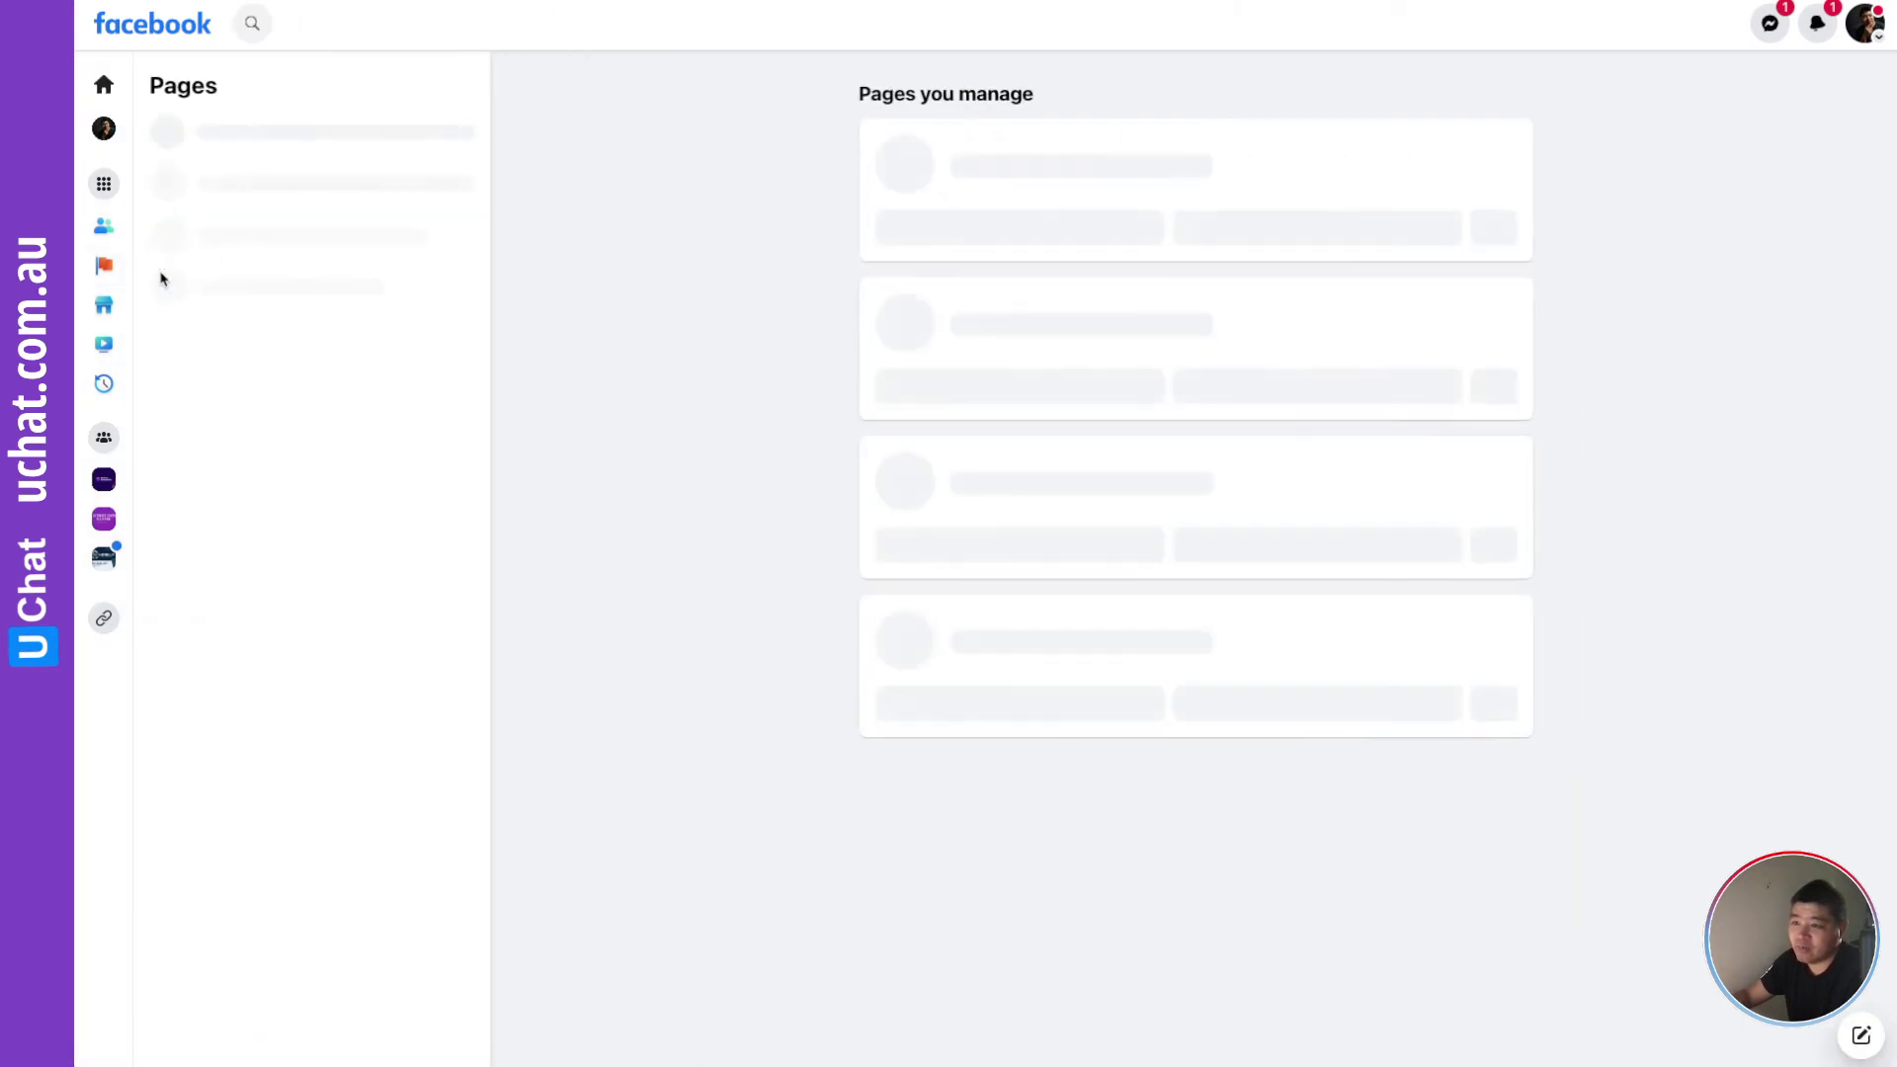
click(282, 363)
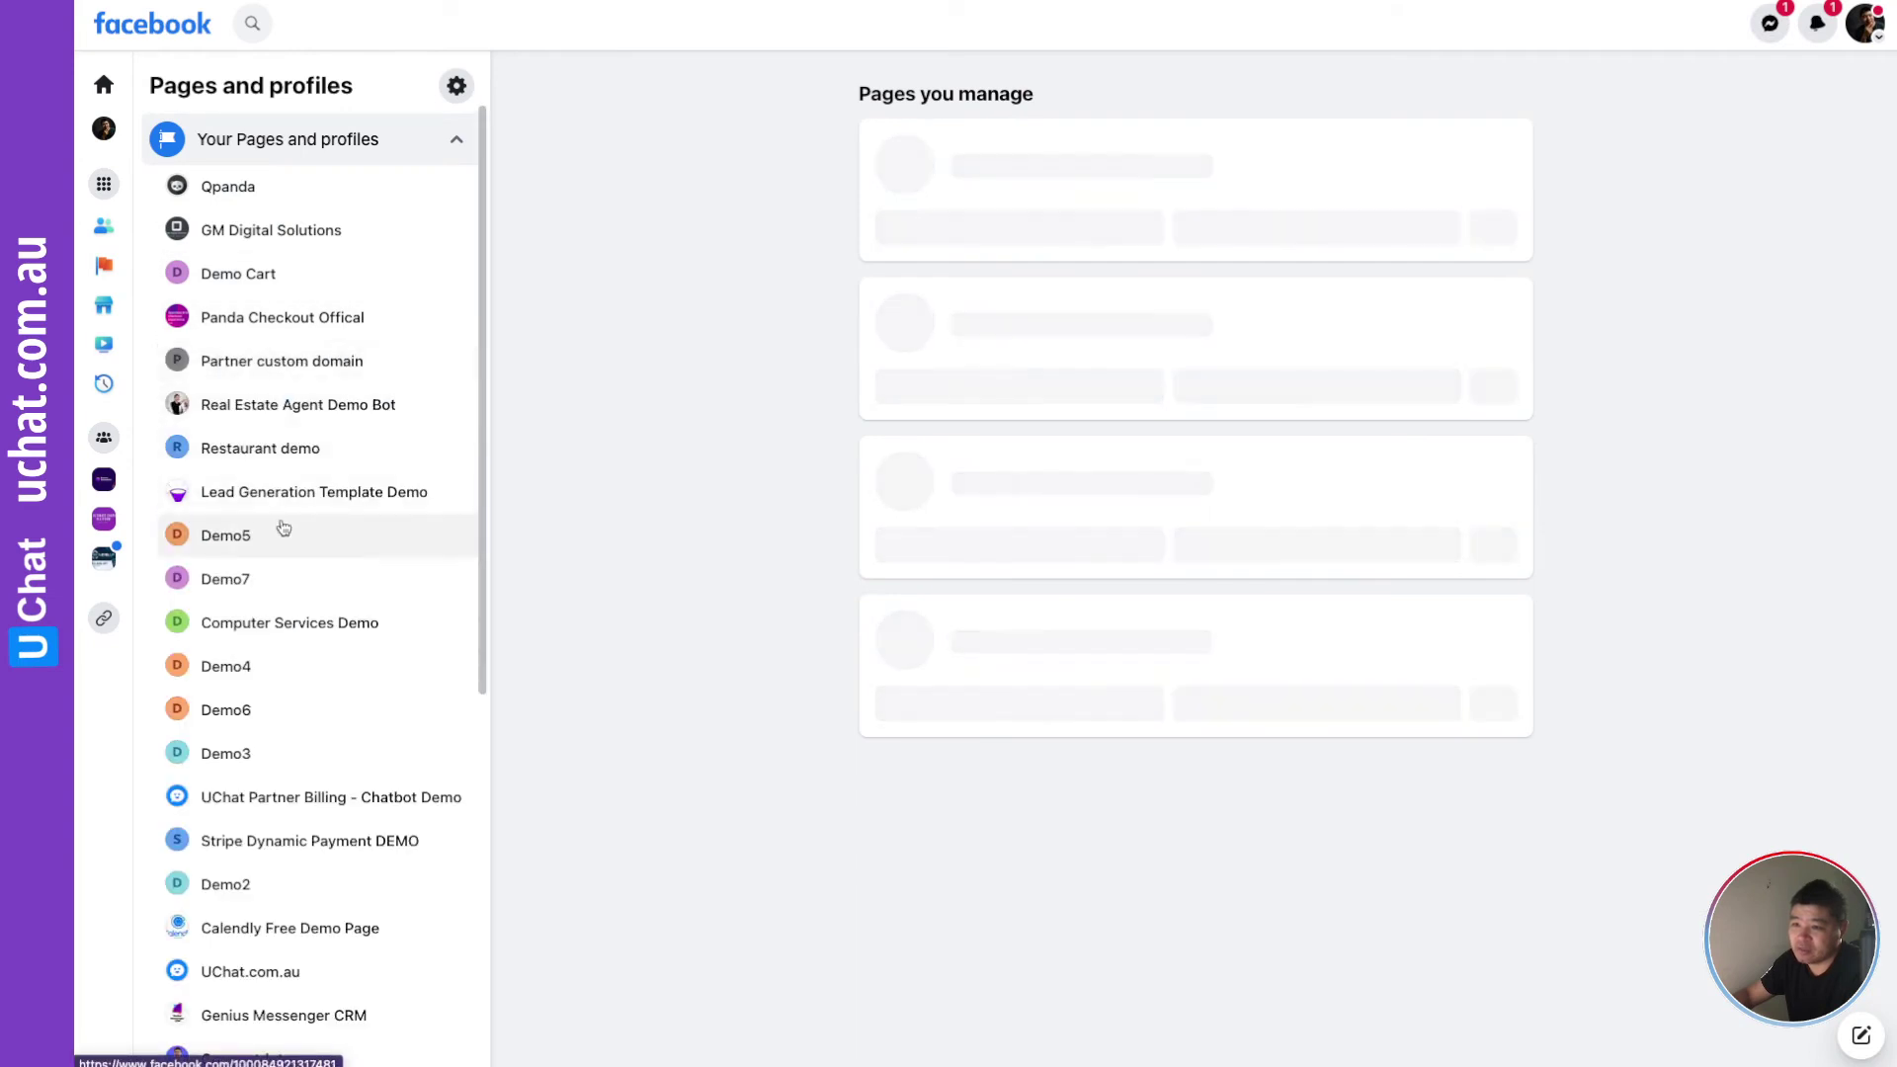
scroll(280, 525, down, 6)
click(242, 605)
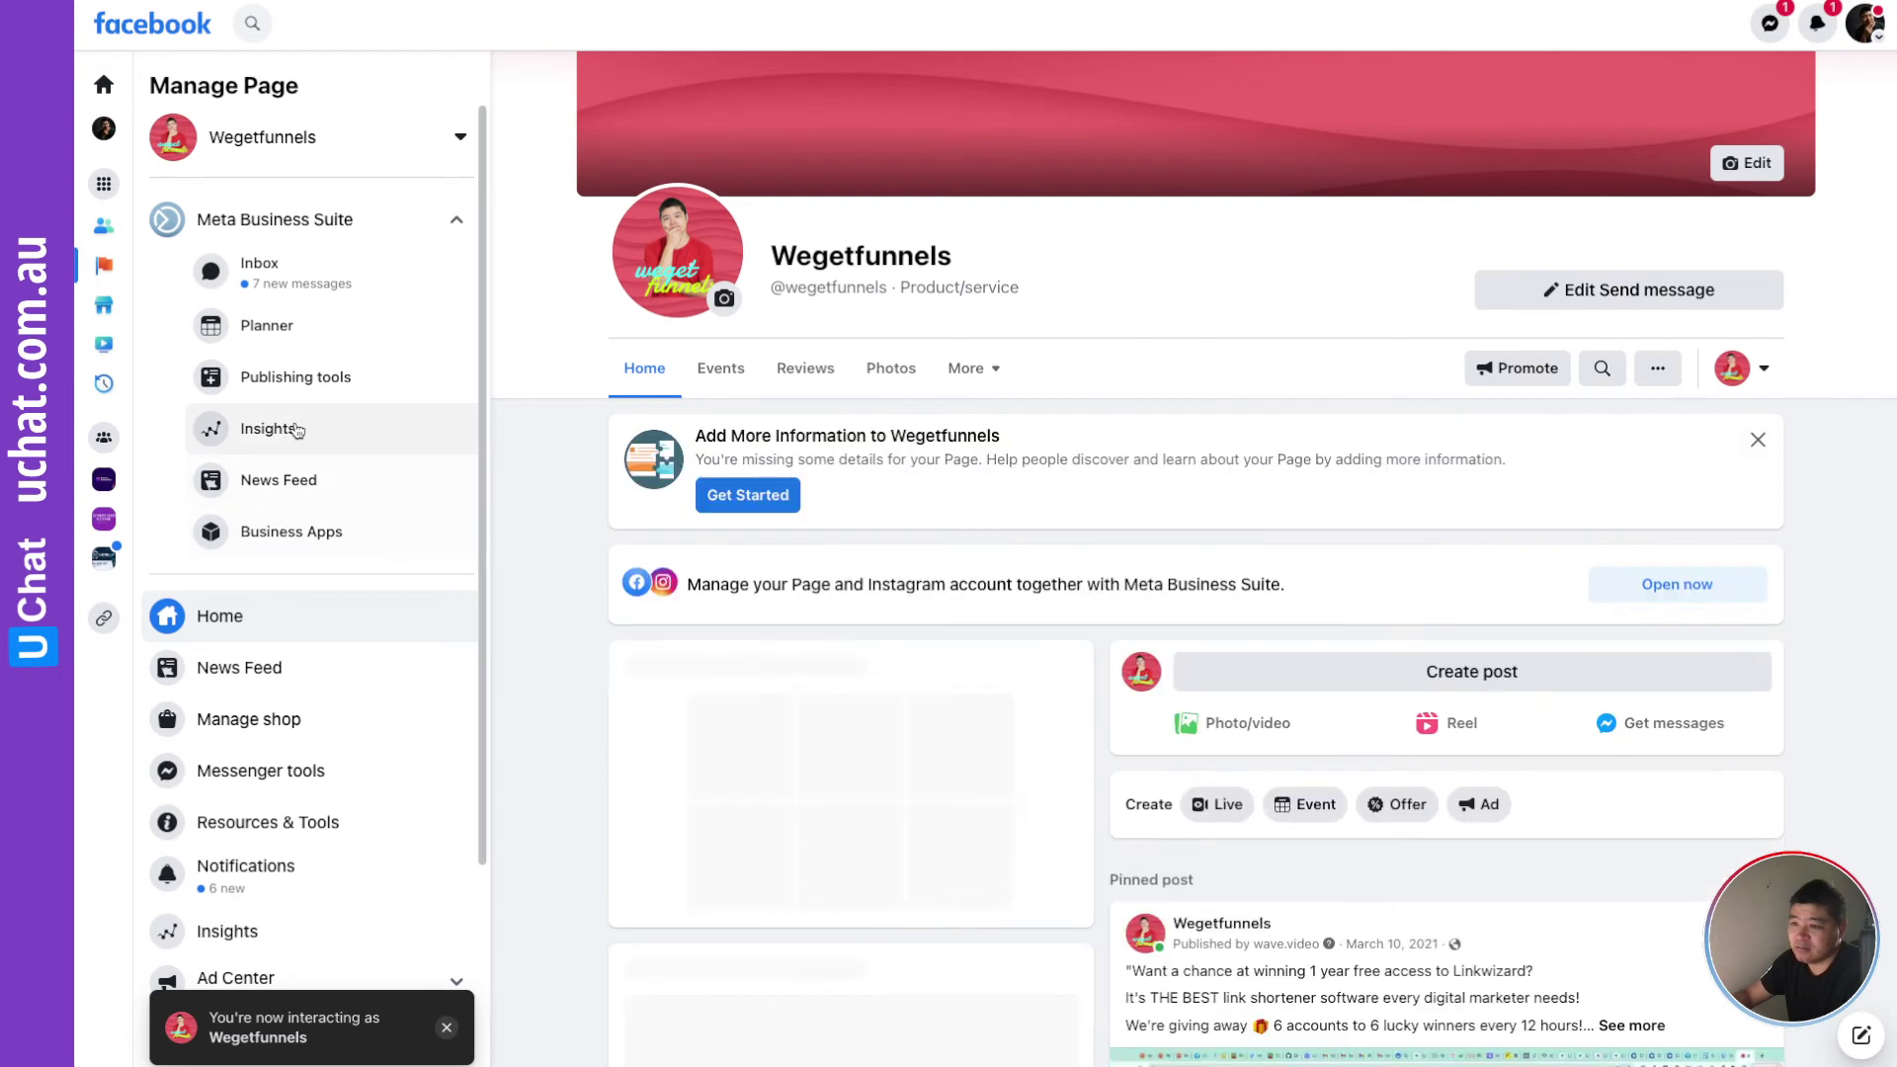
scroll(296, 741, down, 2)
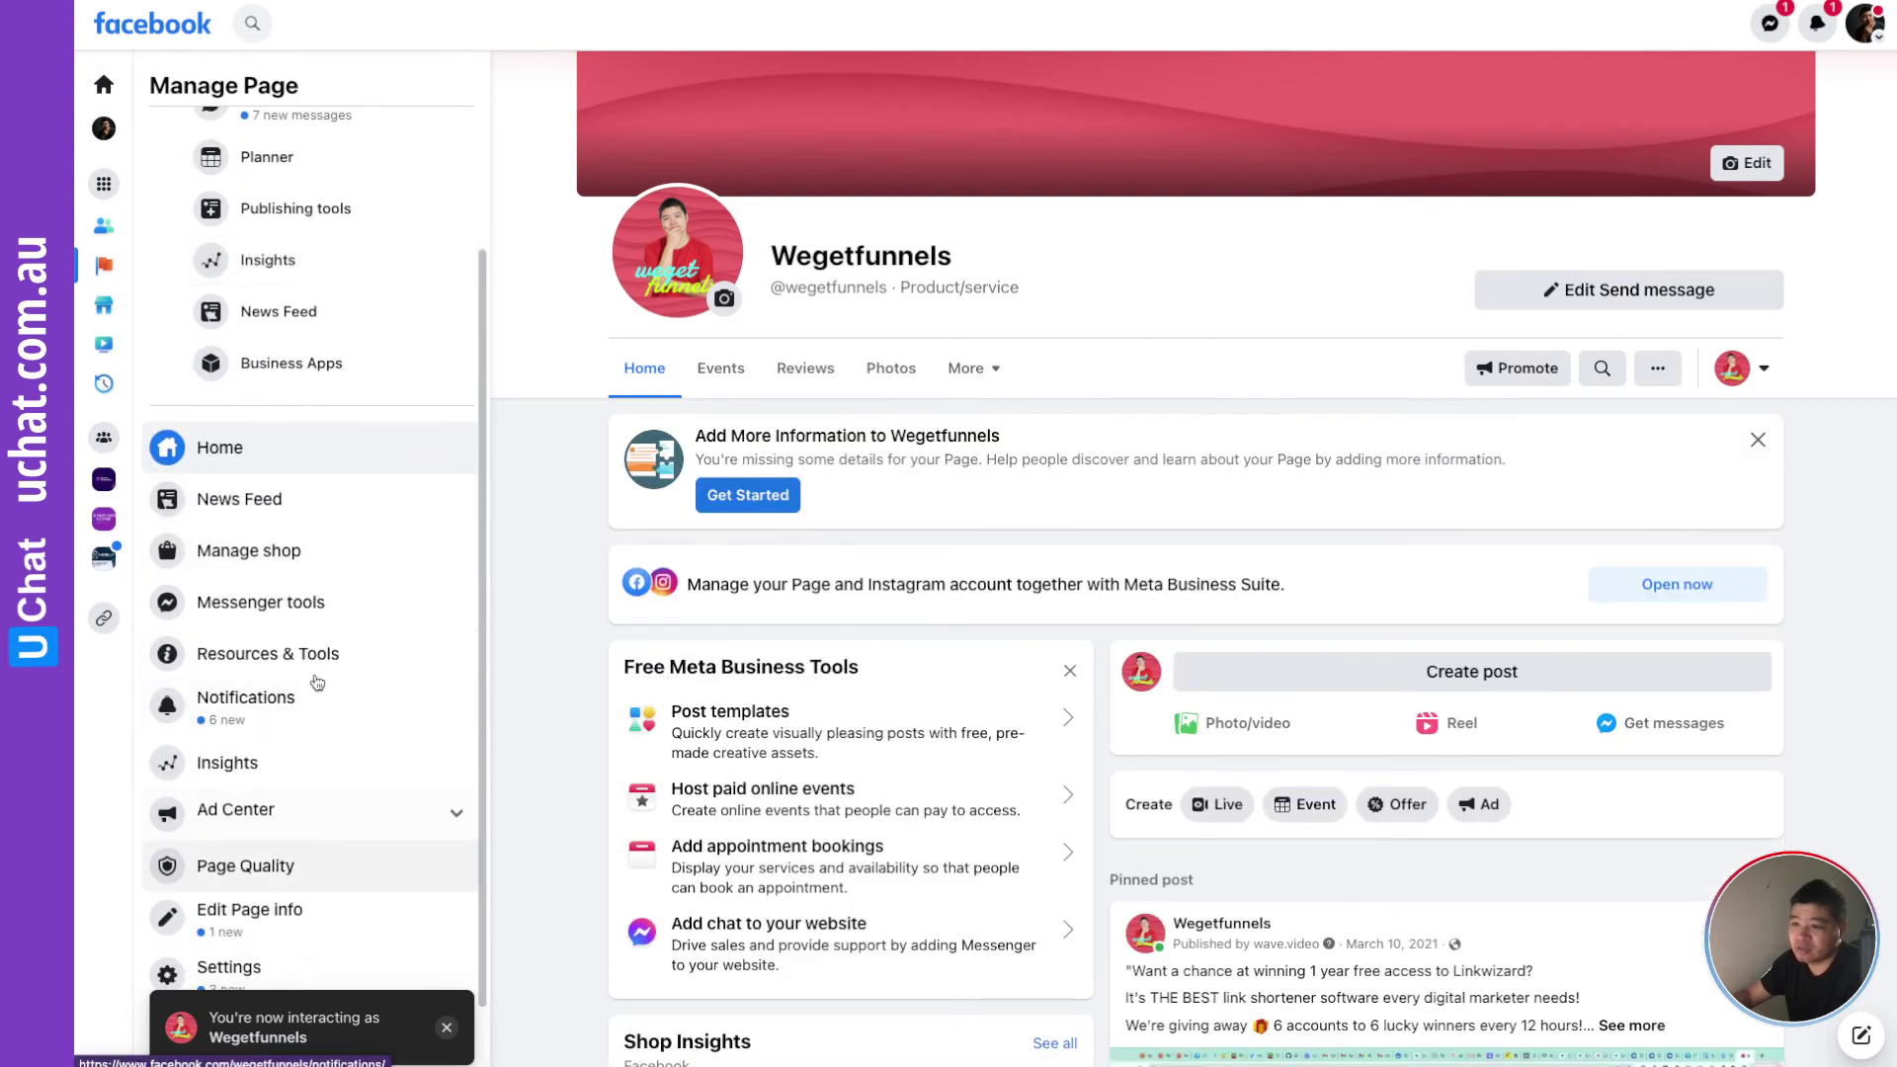
click(246, 978)
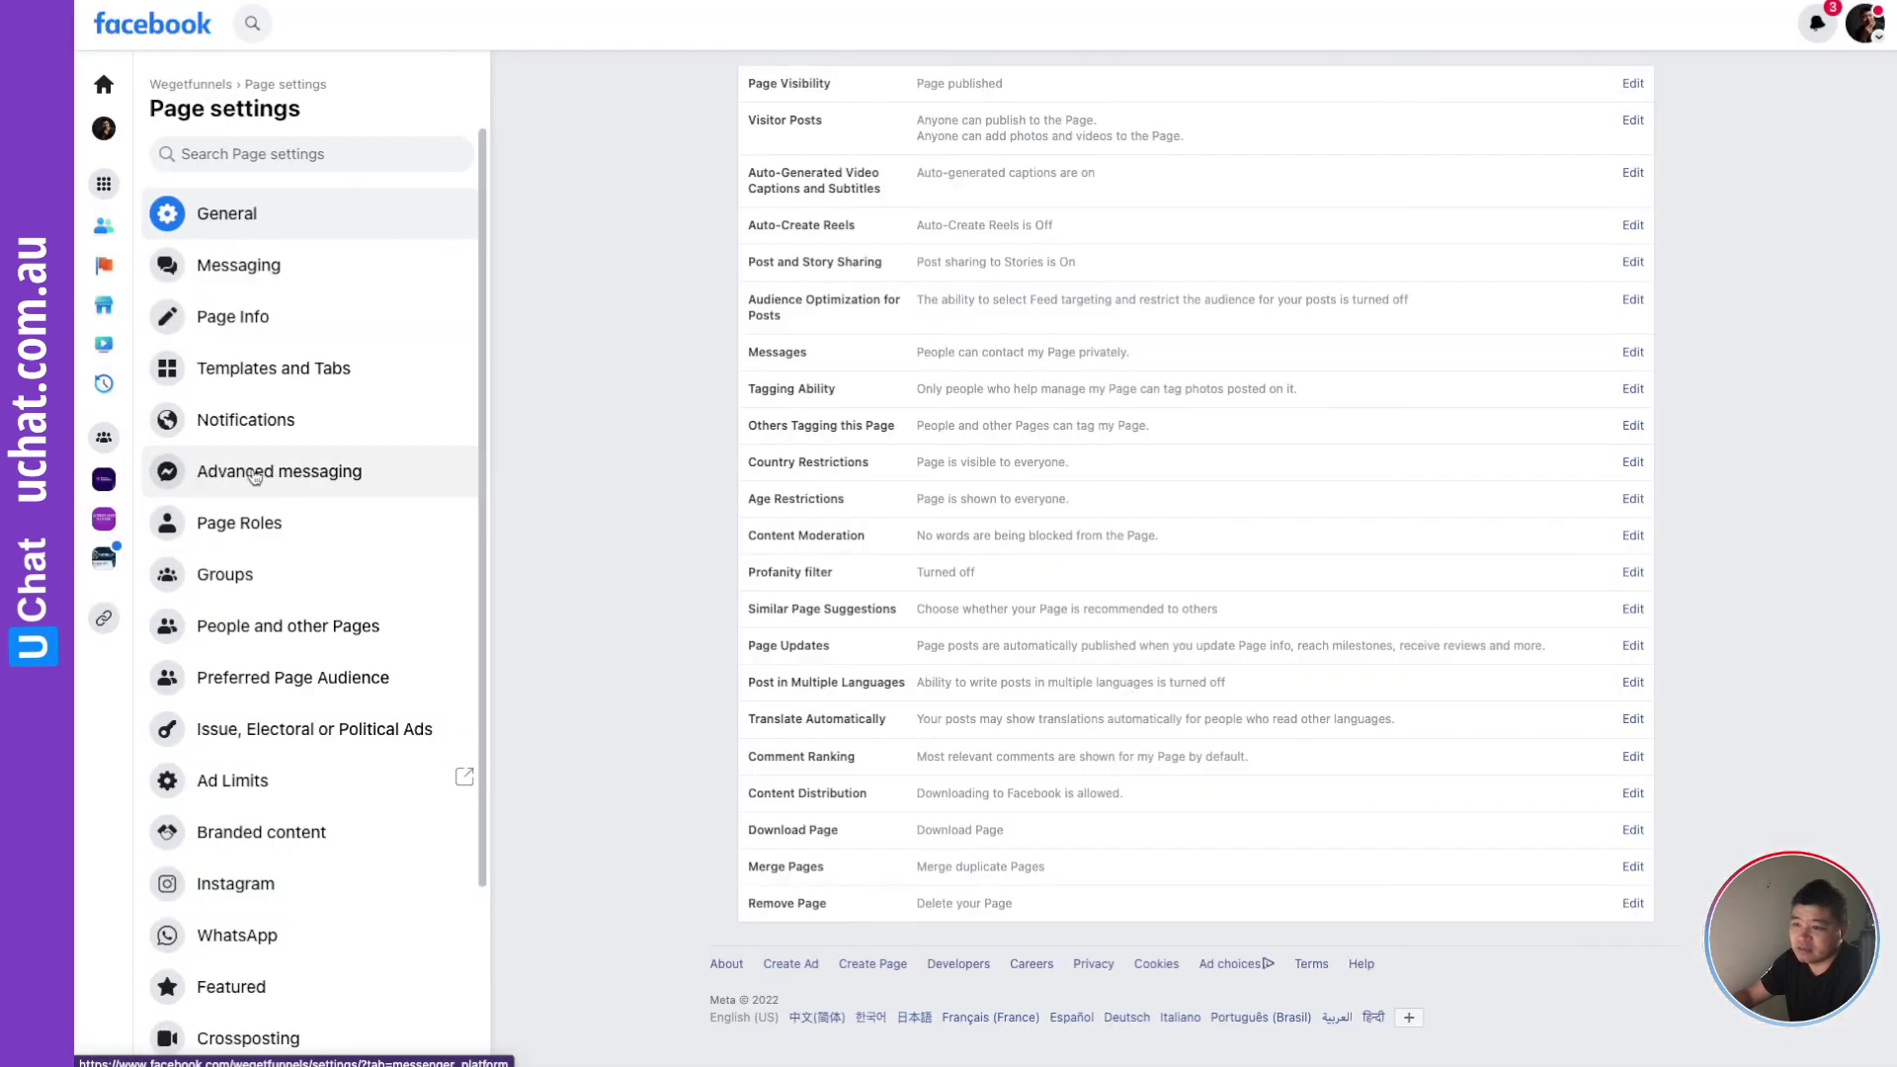
- Open Advanced messaging and configure ManyChat under Connected Apps to see its removal notice
click(255, 477)
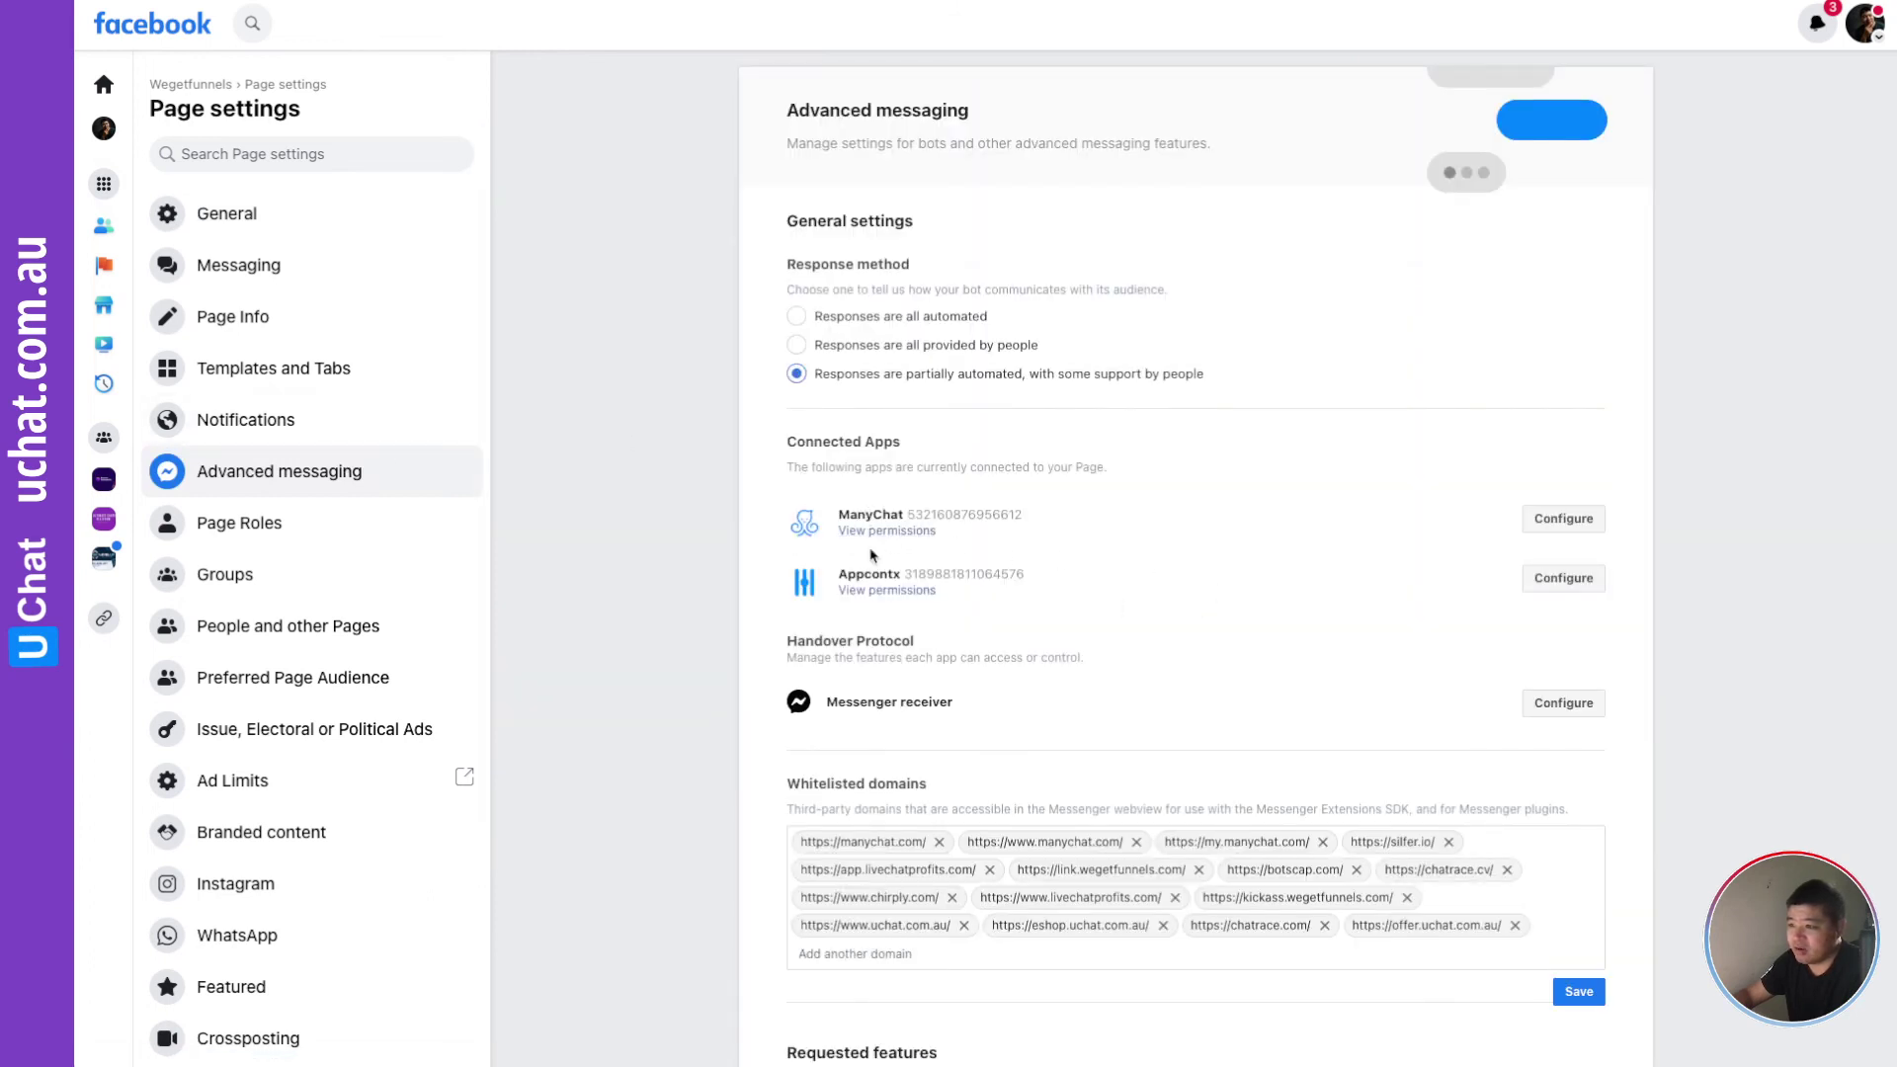
click(1565, 519)
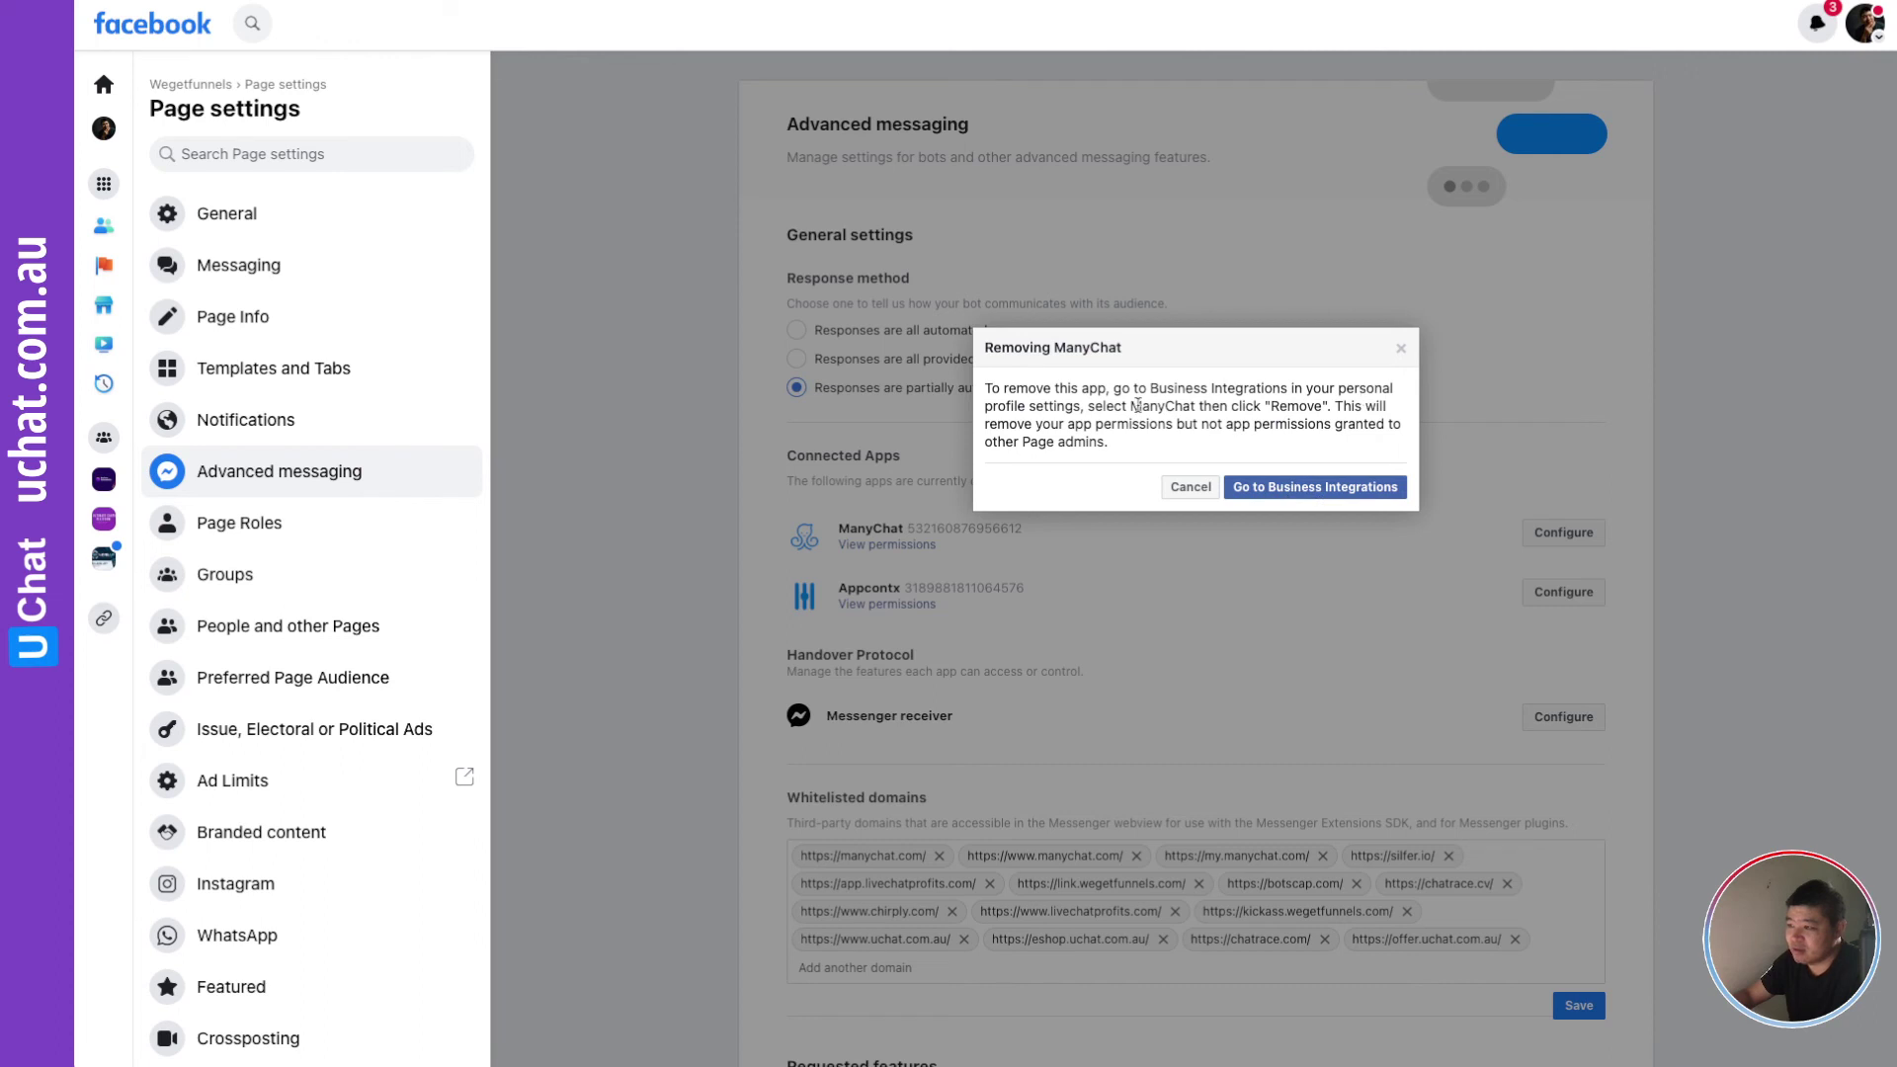
- Highlight the ManyChat removal instructions and go to Business Integrations, showing 56 active integrations
drag(1093, 406, 1151, 425)
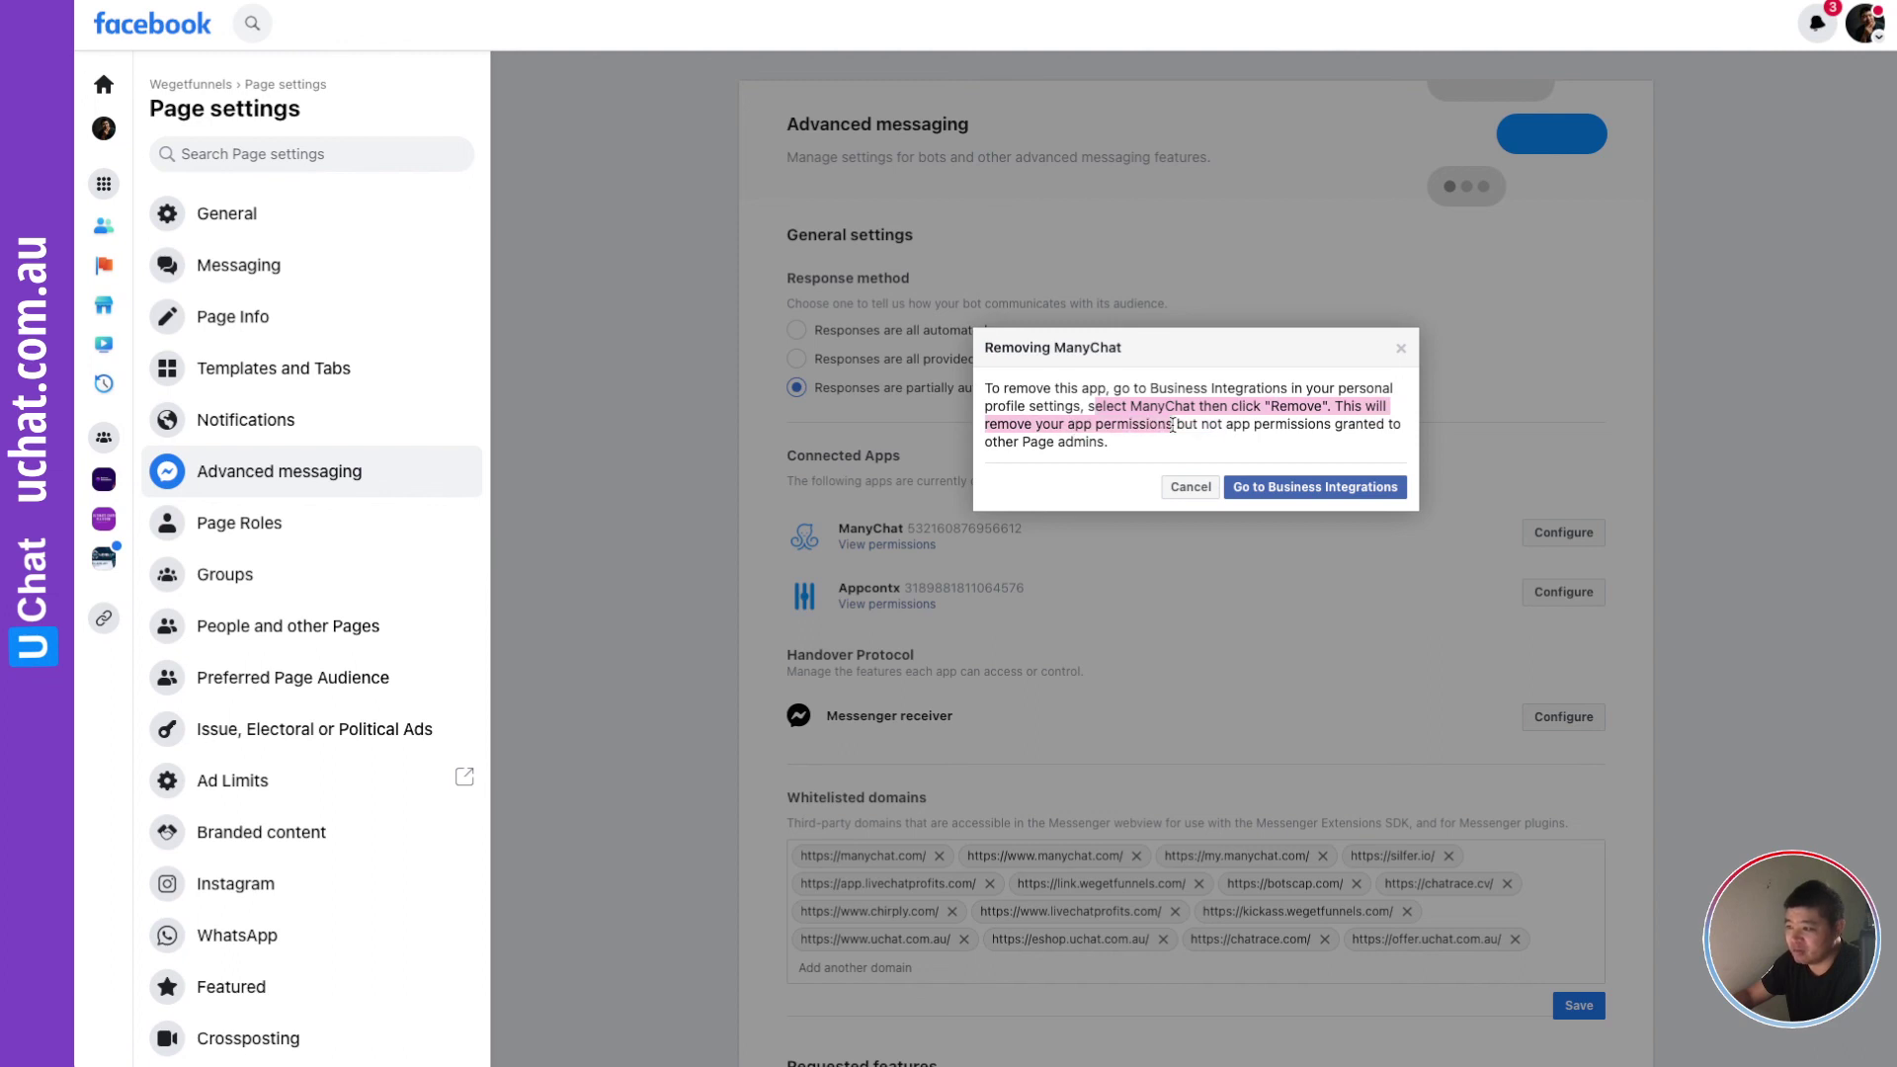
click(1306, 484)
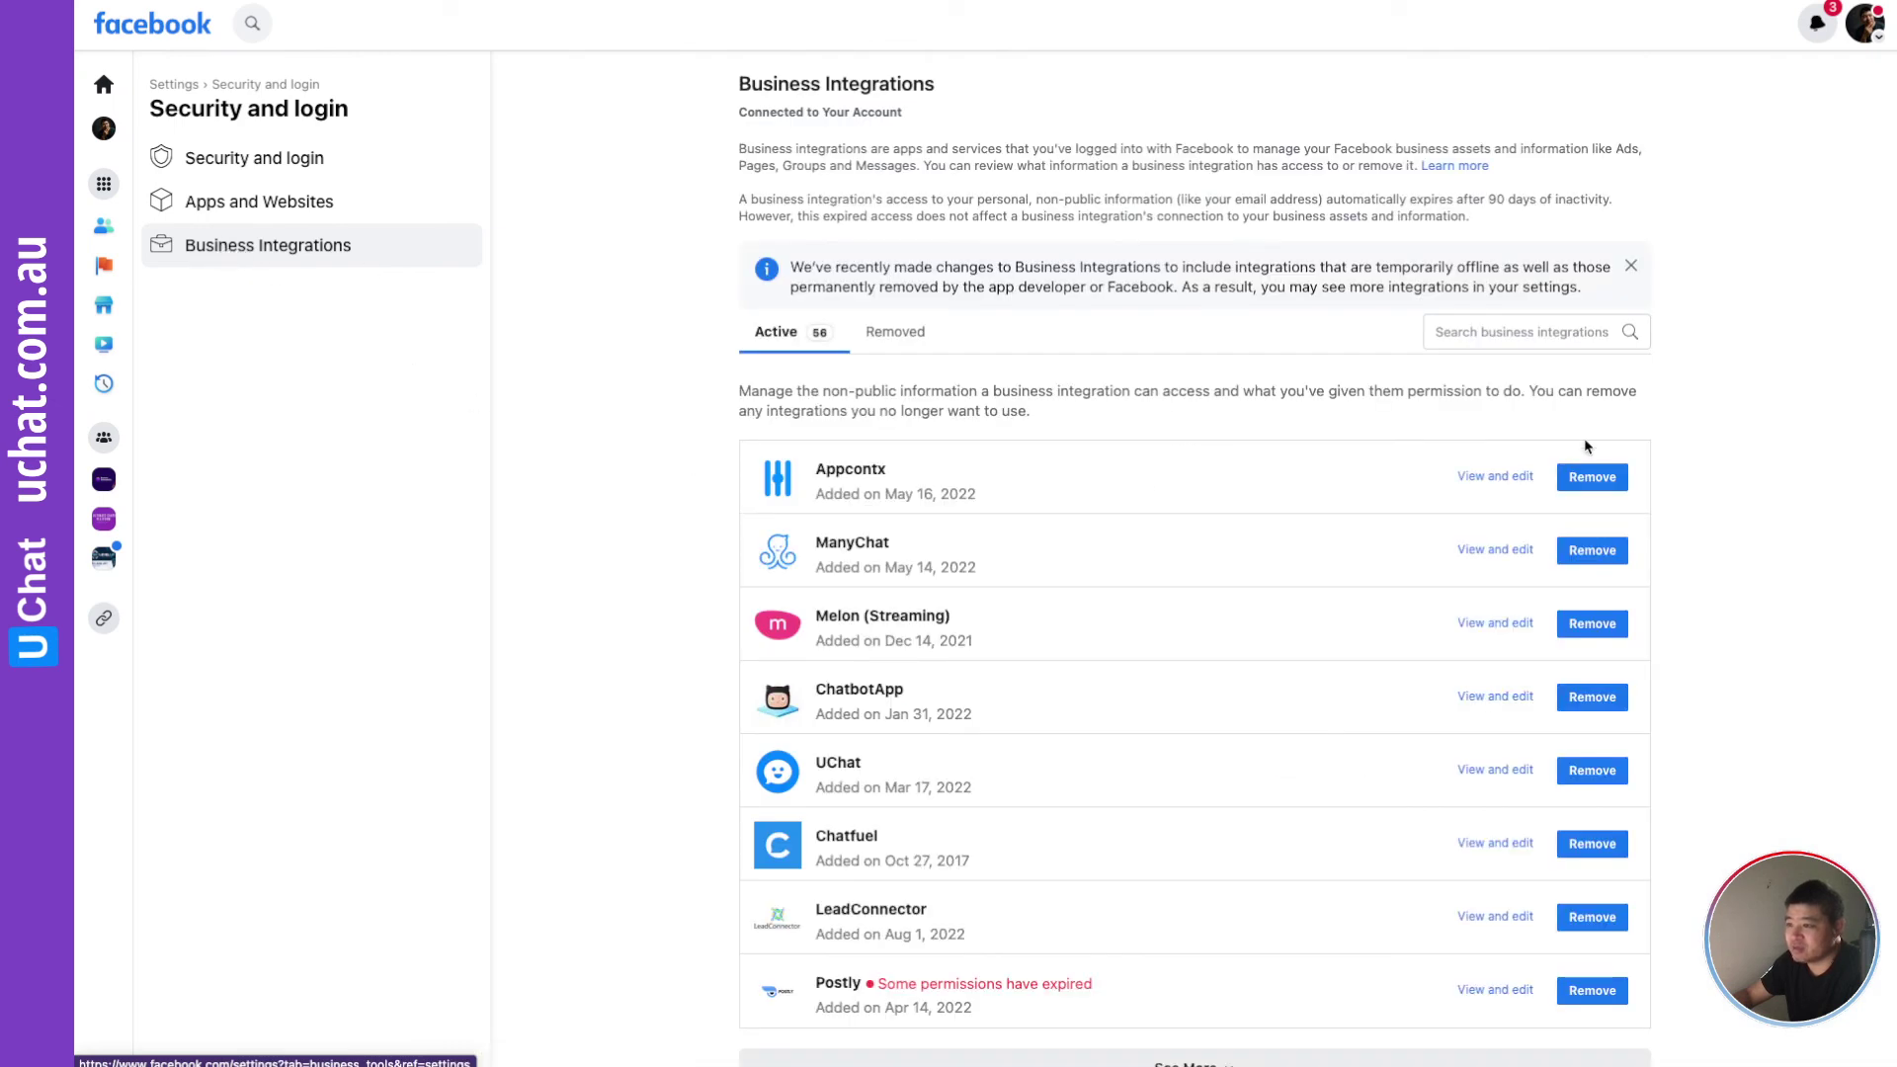
- Remove ManyChat from Business Integrations, leaving 55 active, and open the main Facebook menu
click(1592, 550)
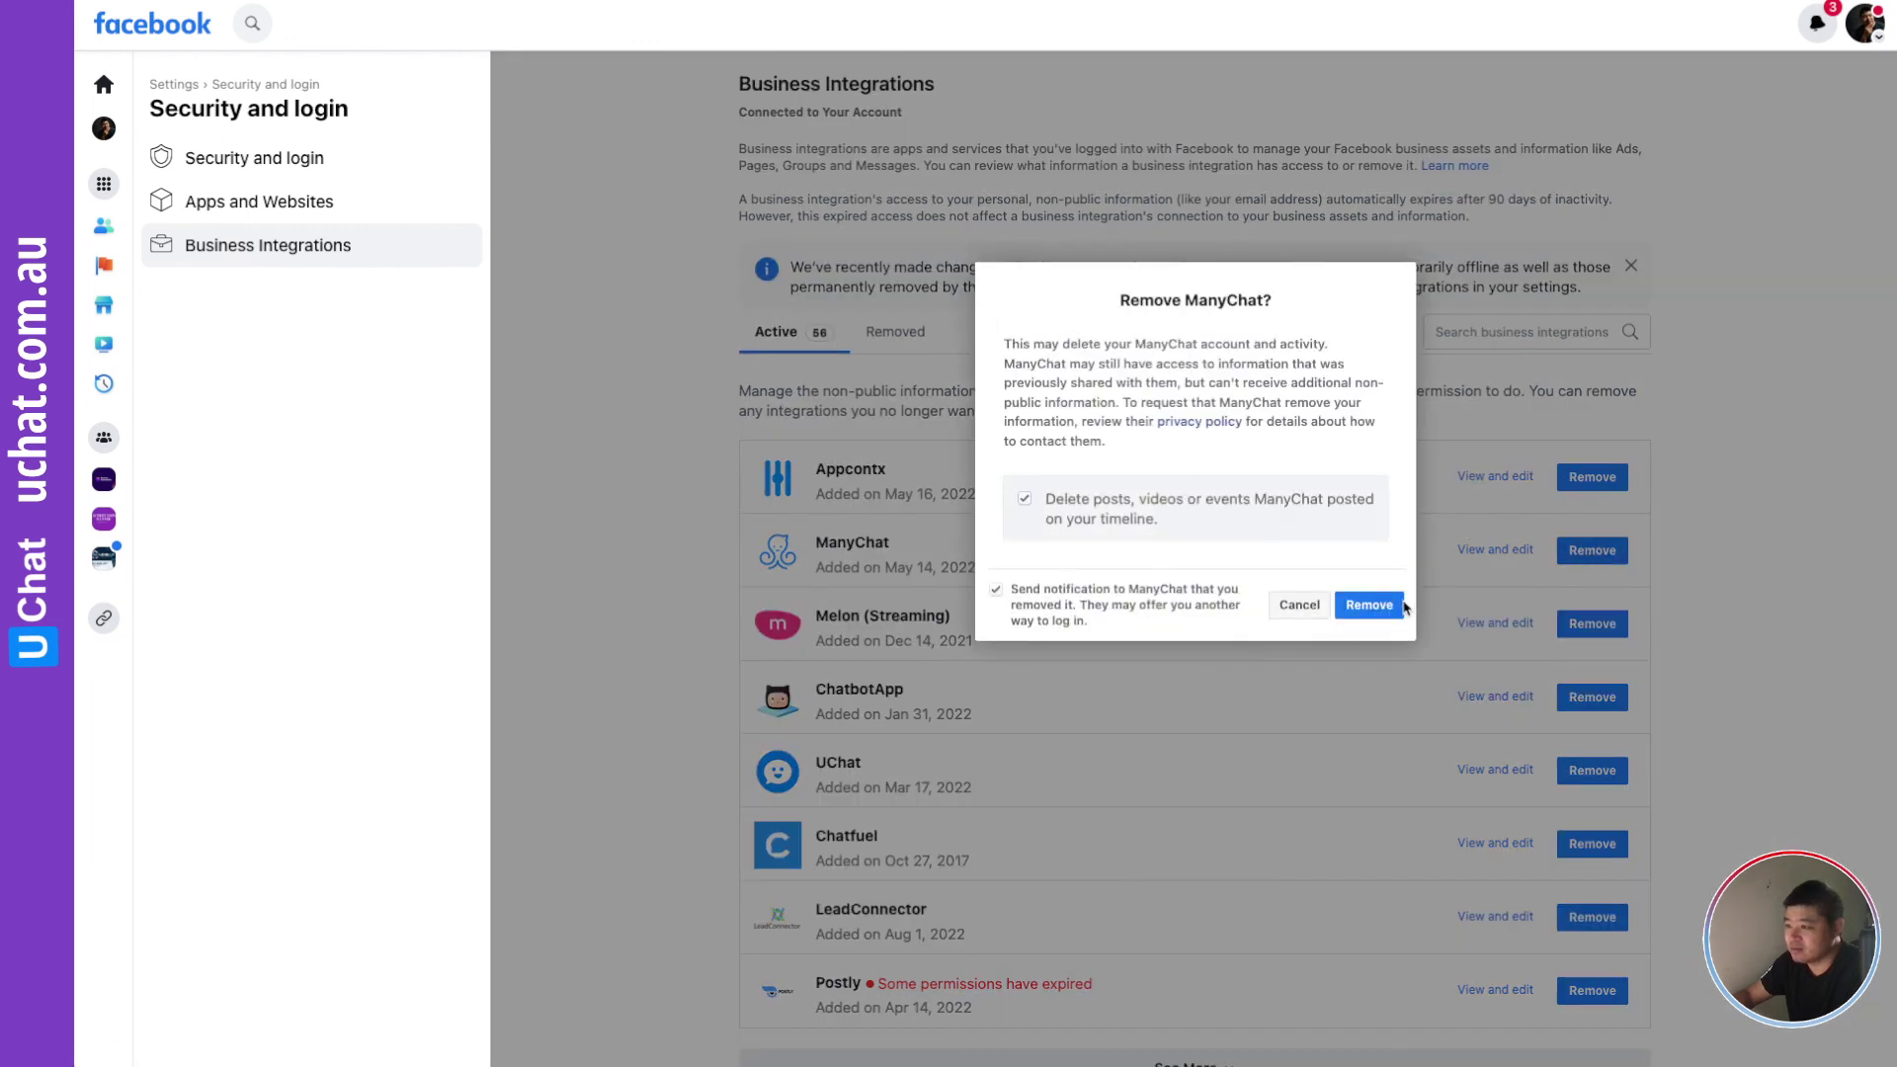
click(1366, 607)
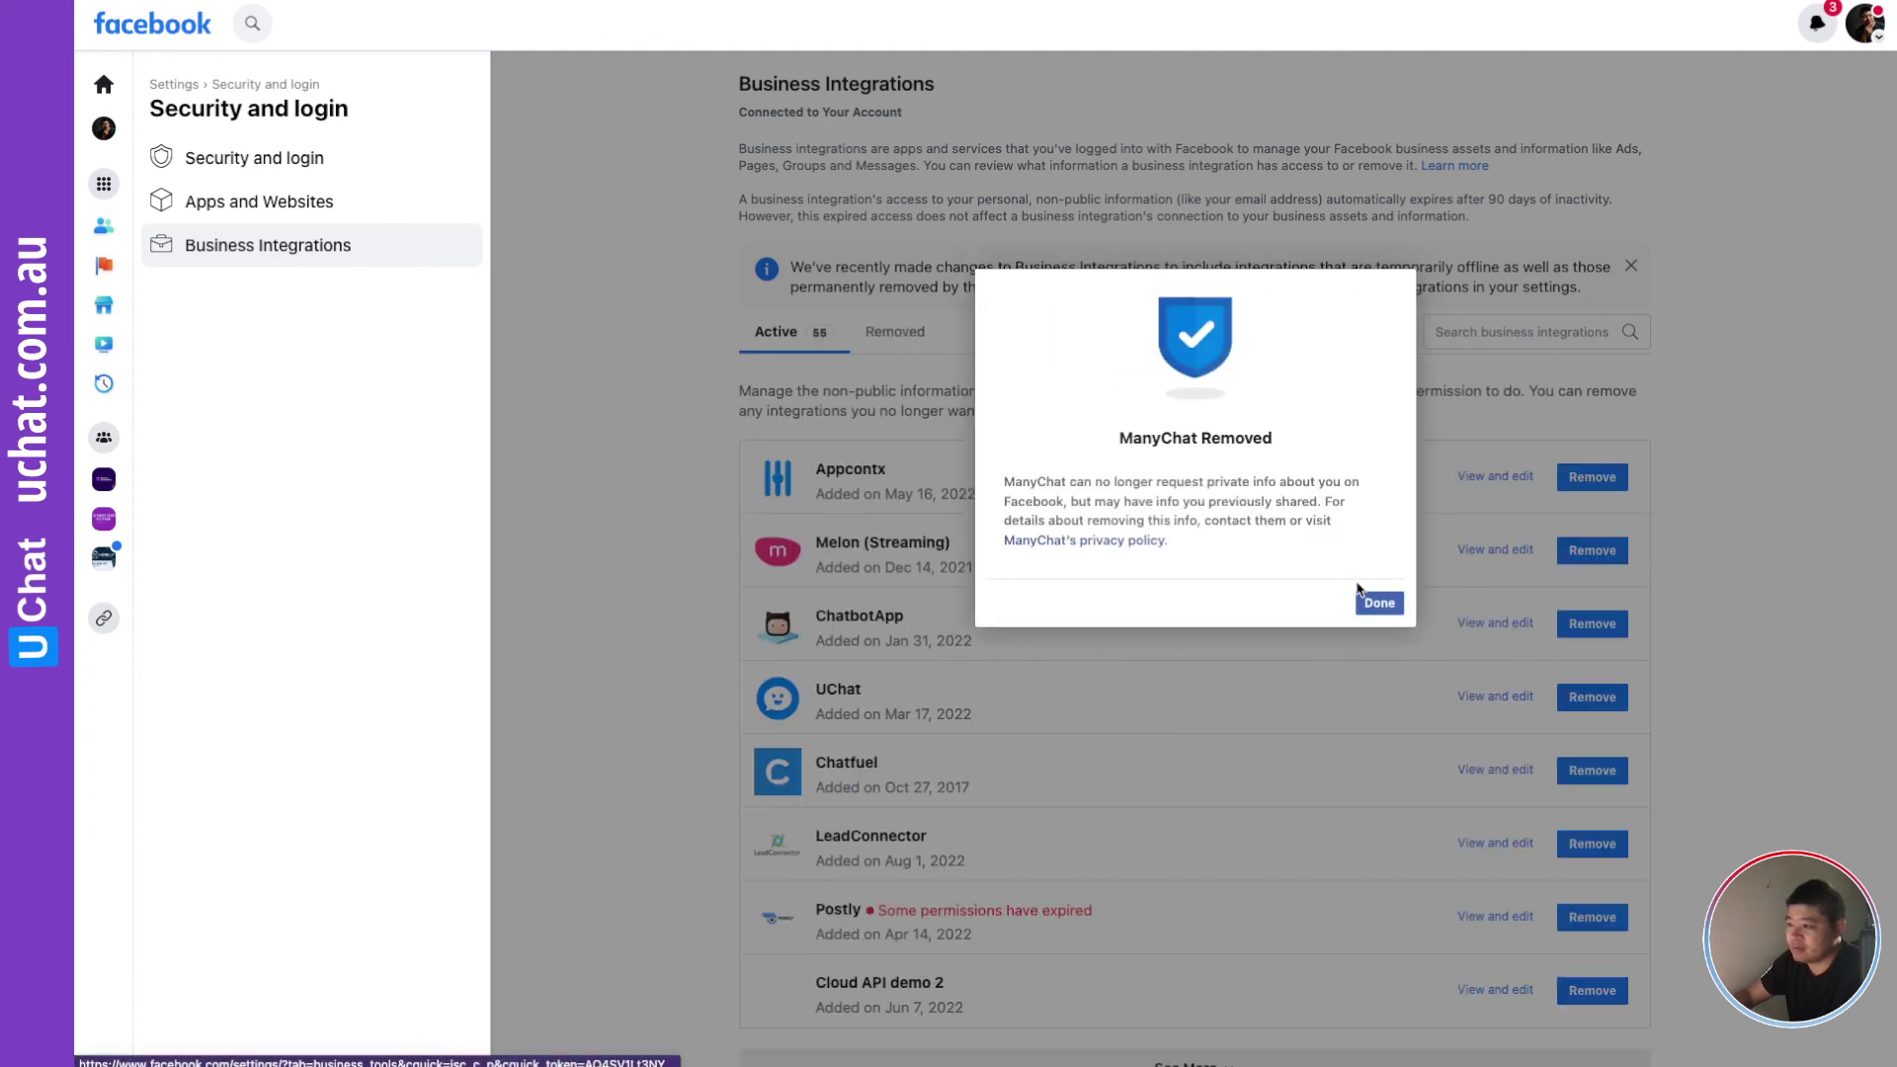
click(1379, 603)
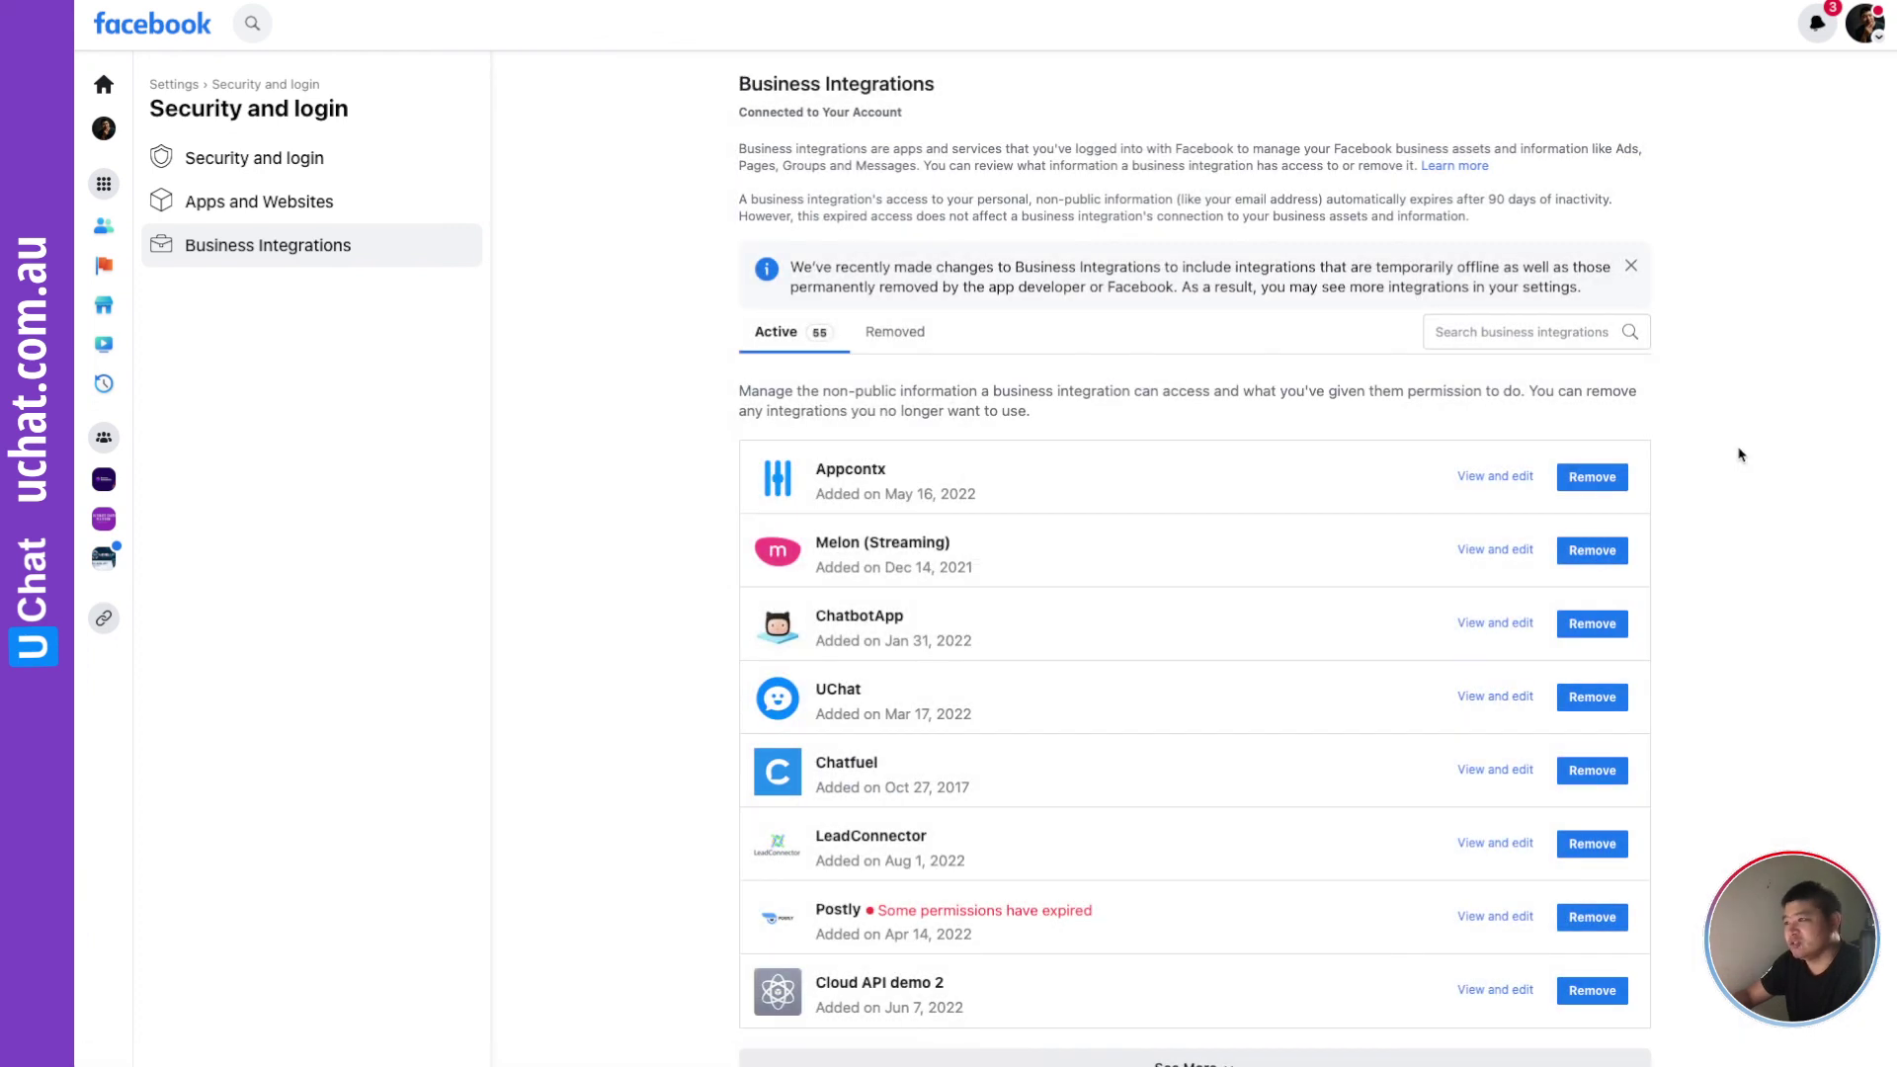
click(102, 186)
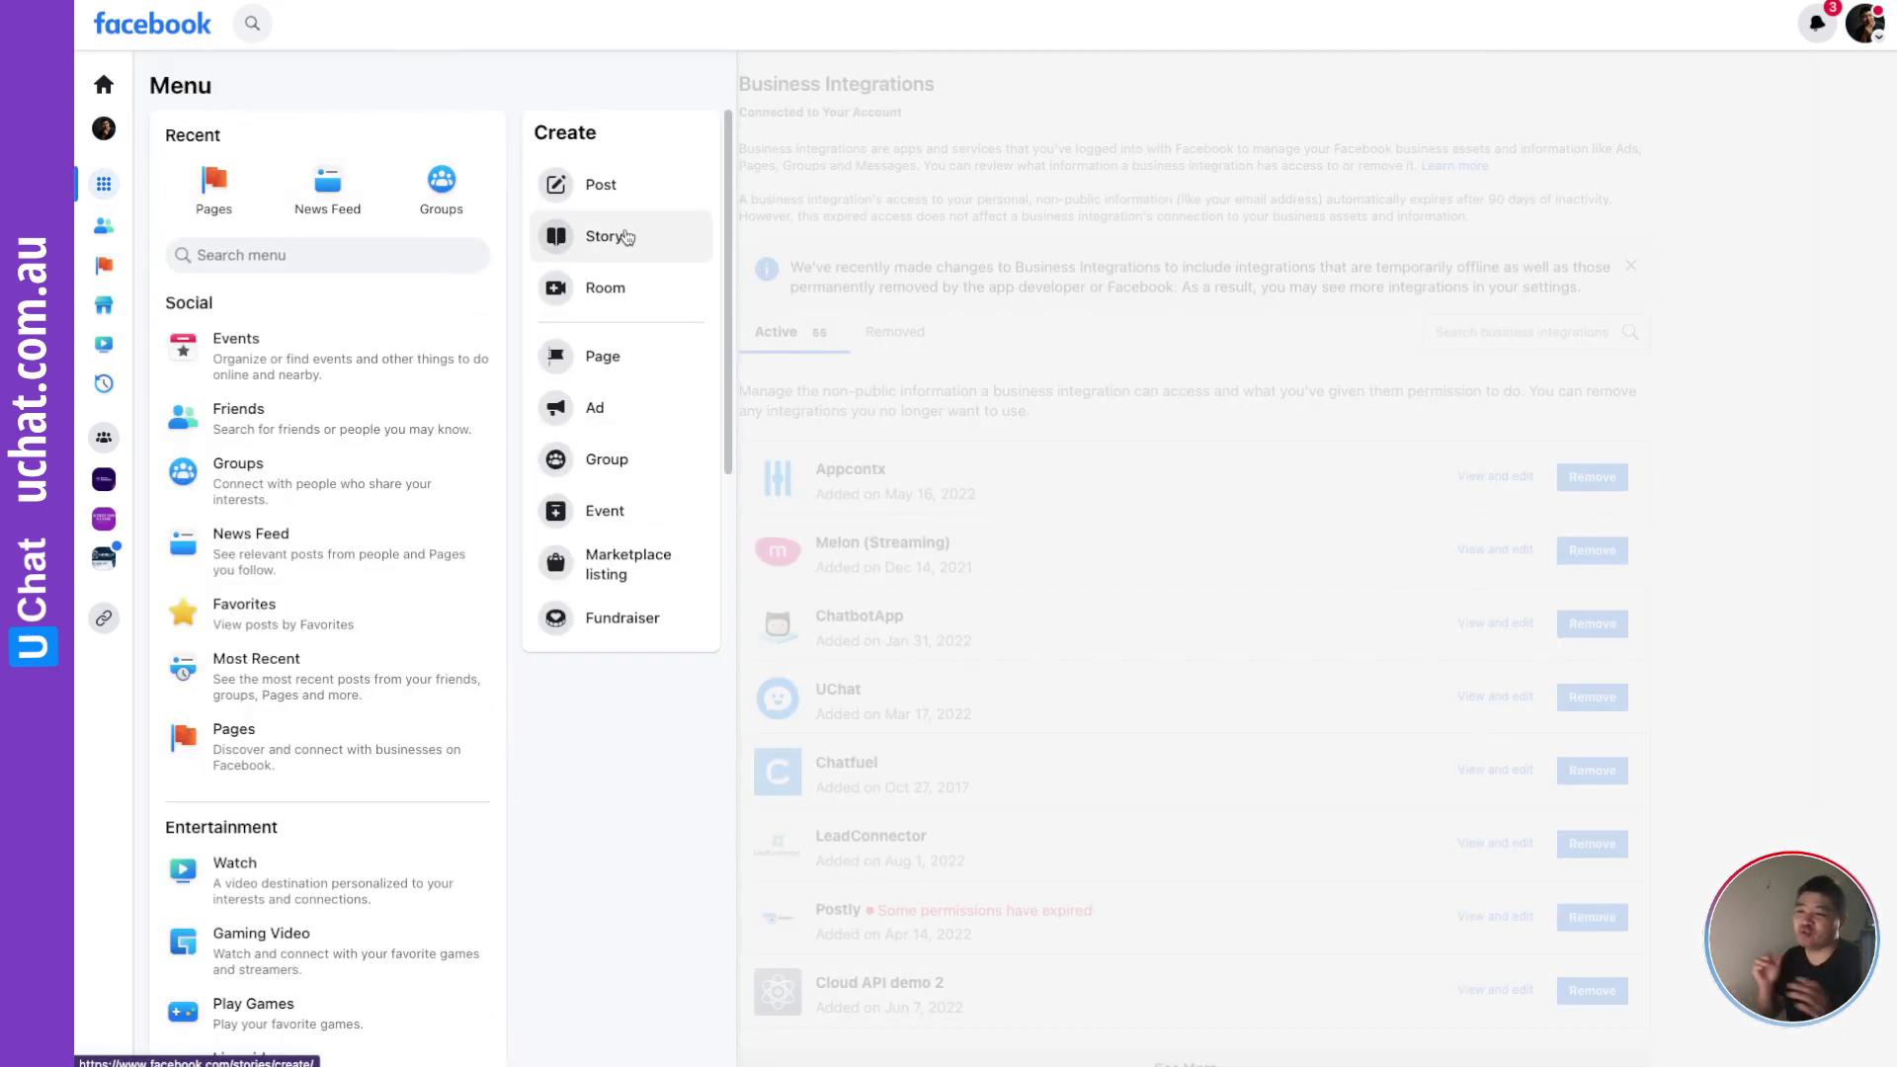